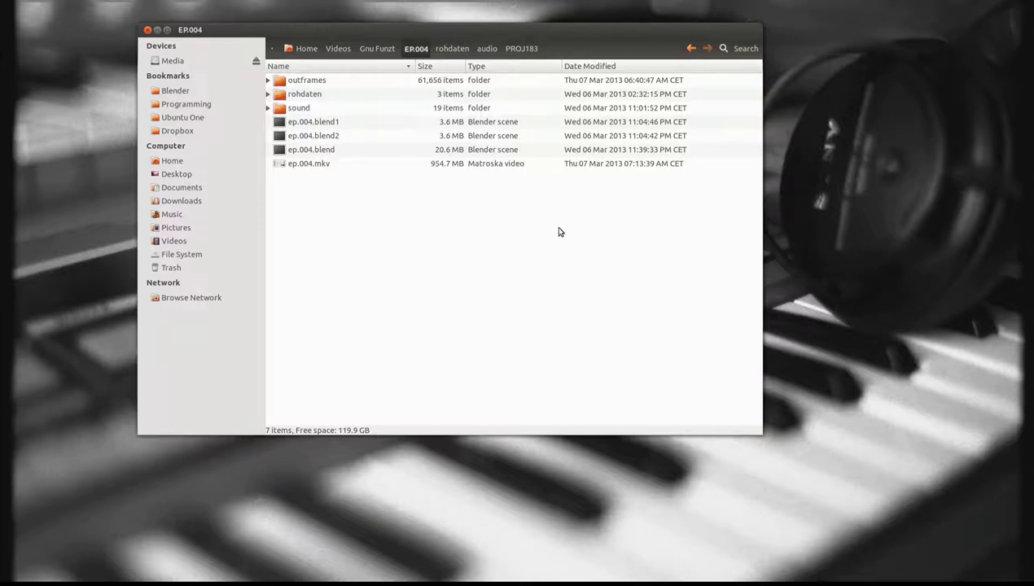
Step: Browse the episode's rohdaten folder to its camera subfolder and play the clip 00010.MTS
{"action": "double_click", "coordinate": [329, 96]}
{"action": "key", "text": "BackSpace"}
{"action": "left_click", "coordinate": [316, 95]}
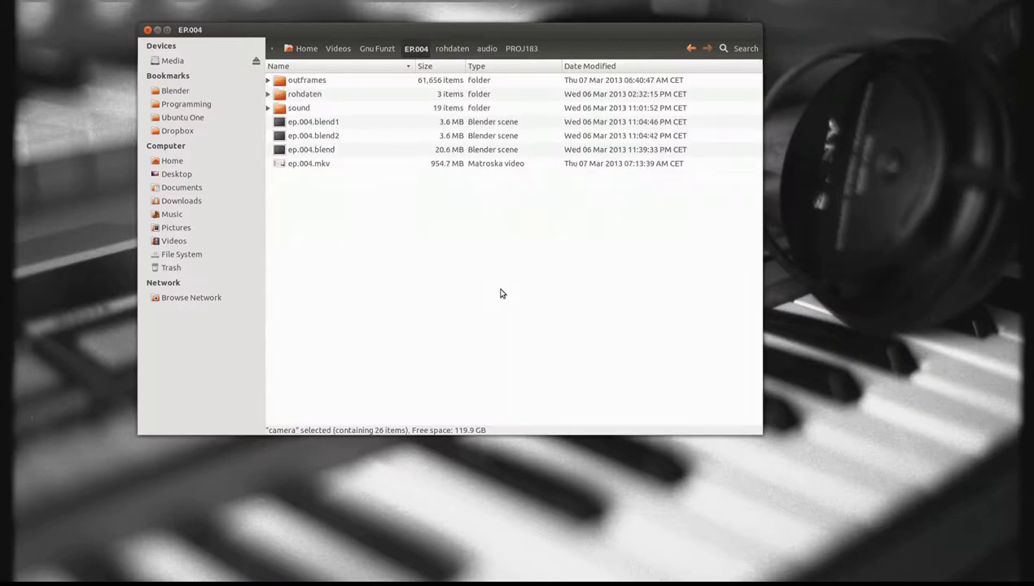
{"action": "left_click", "coordinate": [341, 95]}
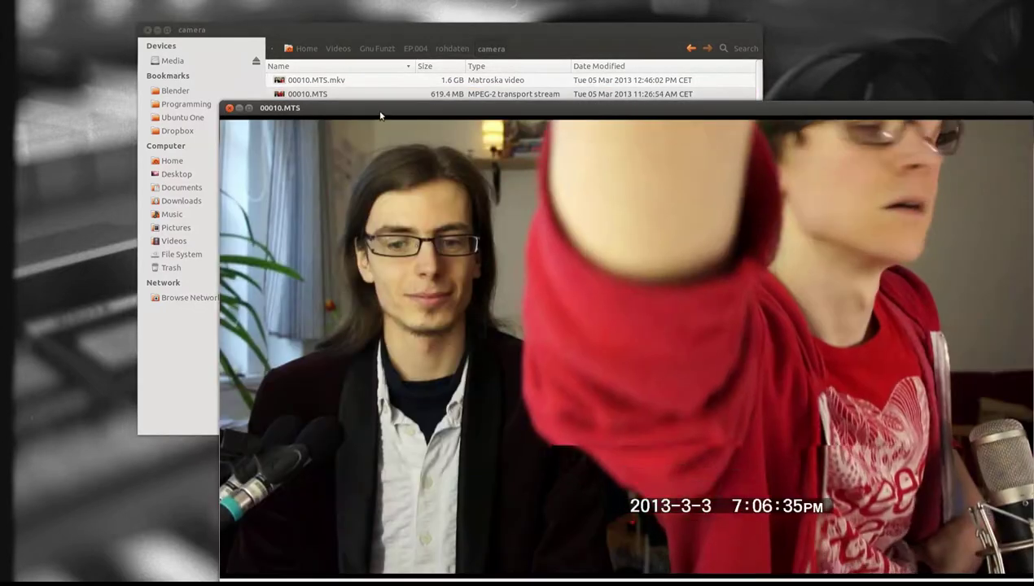
Step: Preview the 00010.MTS clip at several points along its timeline, pausing playback, and close the player
{"action": "left_click_drag", "start_coordinate": [366, 110], "coordinate": [239, 27]}
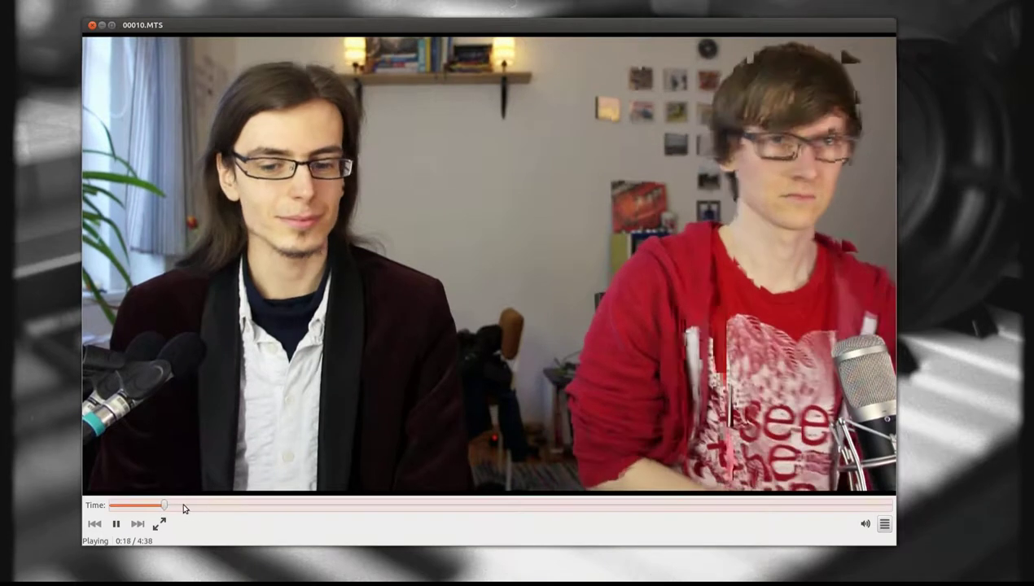
{"action": "left_click", "coordinate": [386, 505]}
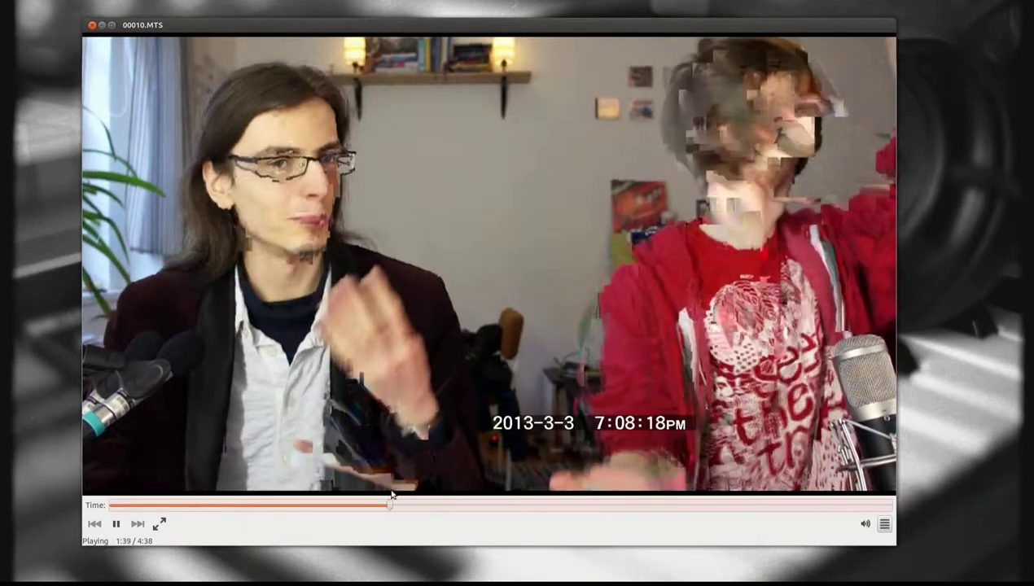
{"action": "left_click", "coordinate": [436, 424]}
{"action": "left_click", "coordinate": [456, 506]}
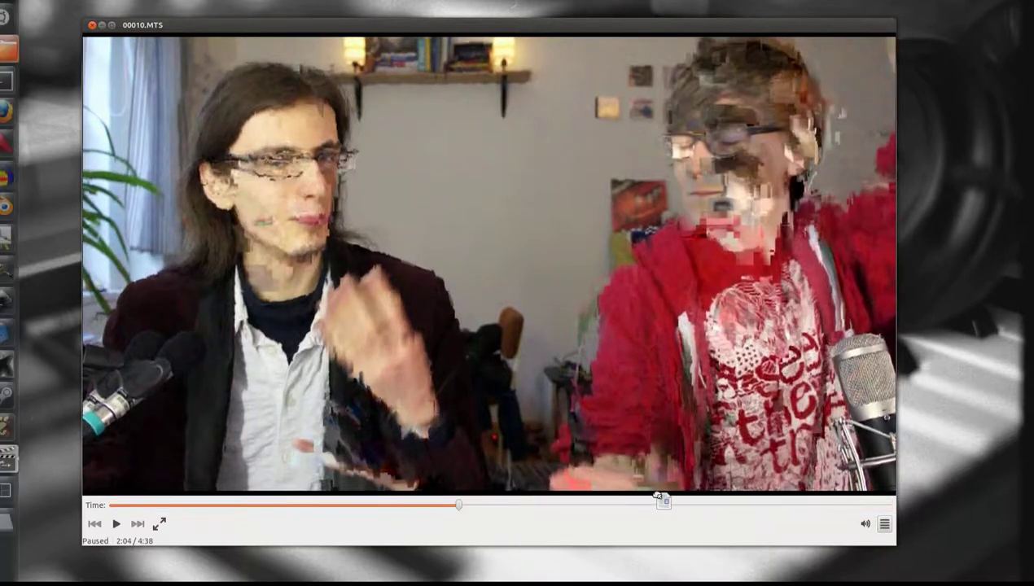
{"action": "left_click_drag", "start_coordinate": [628, 505], "coordinate": [335, 505]}
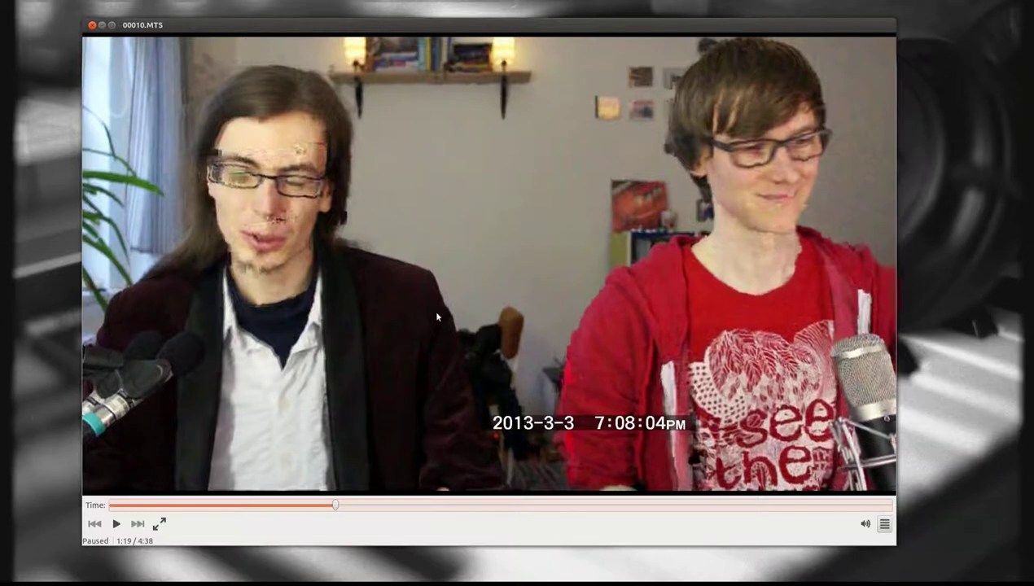
{"action": "key", "text": "ctrl+q"}
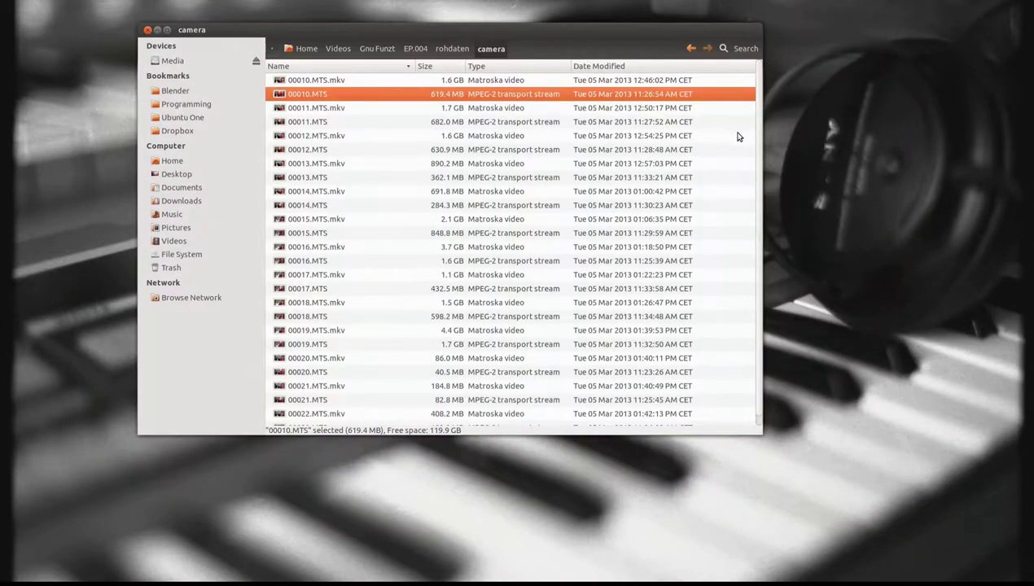
Step: Open a terminal in the camera folder and recall the earlier avconv loop that converts every *.MTS file to MJPEG Matroska at 24 fps
{"action": "right_click", "coordinate": [723, 134]}
{"action": "left_click", "coordinate": [745, 195]}
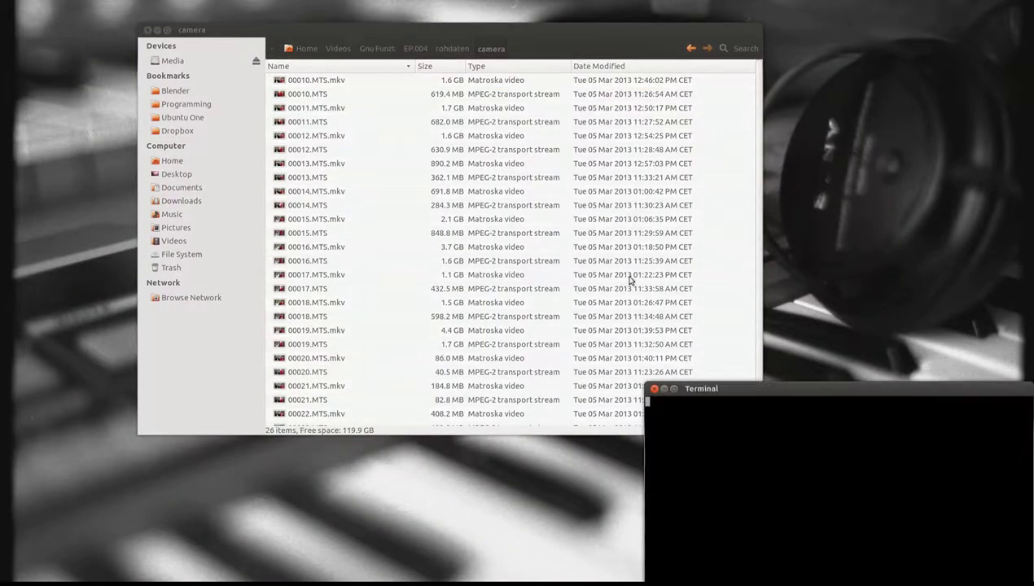
{"action": "left_click_drag", "start_coordinate": [732, 391], "coordinate": [359, 221]}
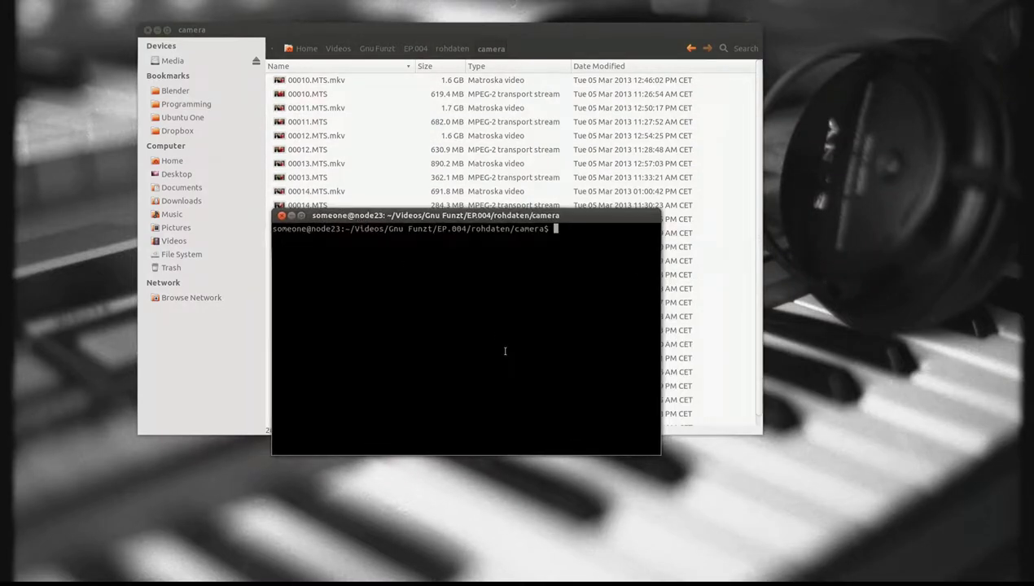
{"action": "key", "text": "ctrl+r"}
{"action": "type", "text": "MTS"}
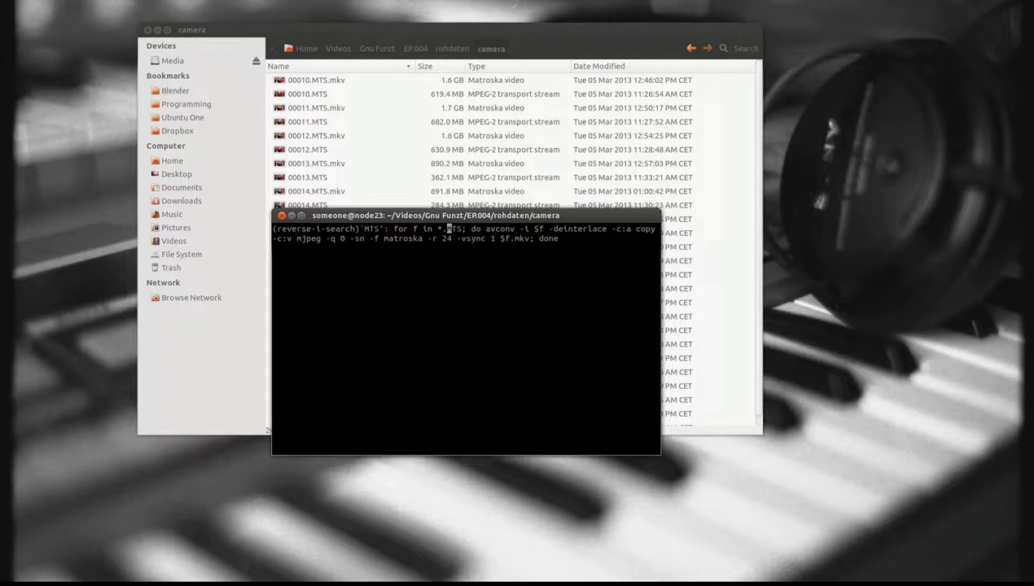
{"action": "key", "text": "End"}
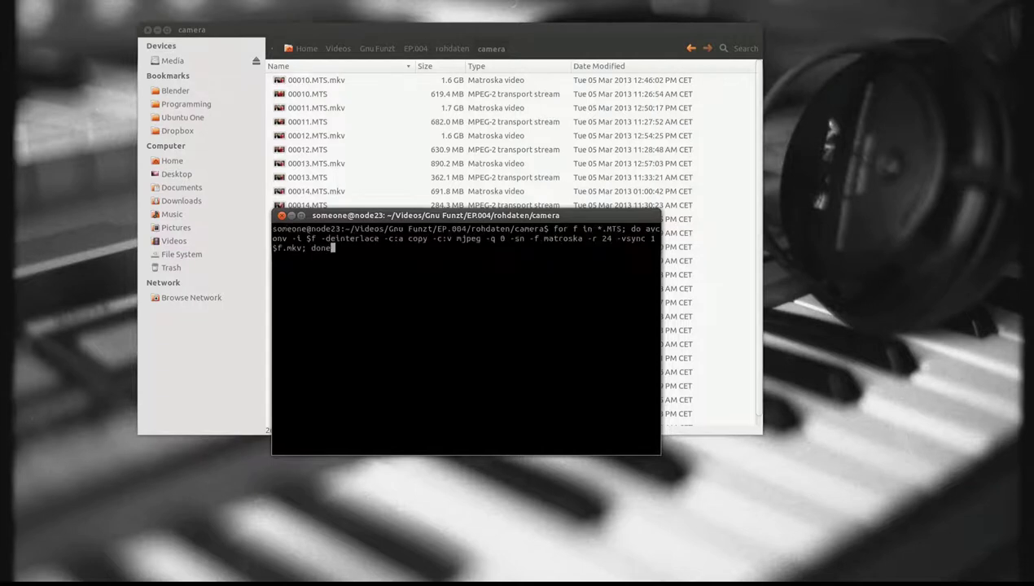
Step: Widen and reposition the terminal window so that the whole avconv command fits on one line
{"action": "left_click_drag", "start_coordinate": [660, 455], "coordinate": [1018, 454]}
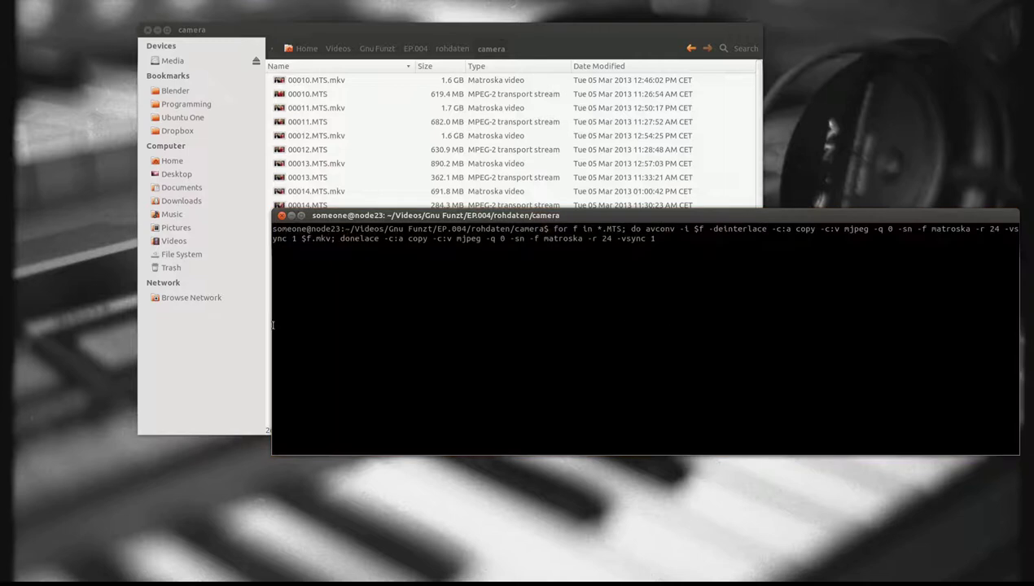
{"action": "left_click_drag", "start_coordinate": [271, 322], "coordinate": [112, 323]}
{"action": "left_click_drag", "start_coordinate": [449, 220], "coordinate": [414, 256]}
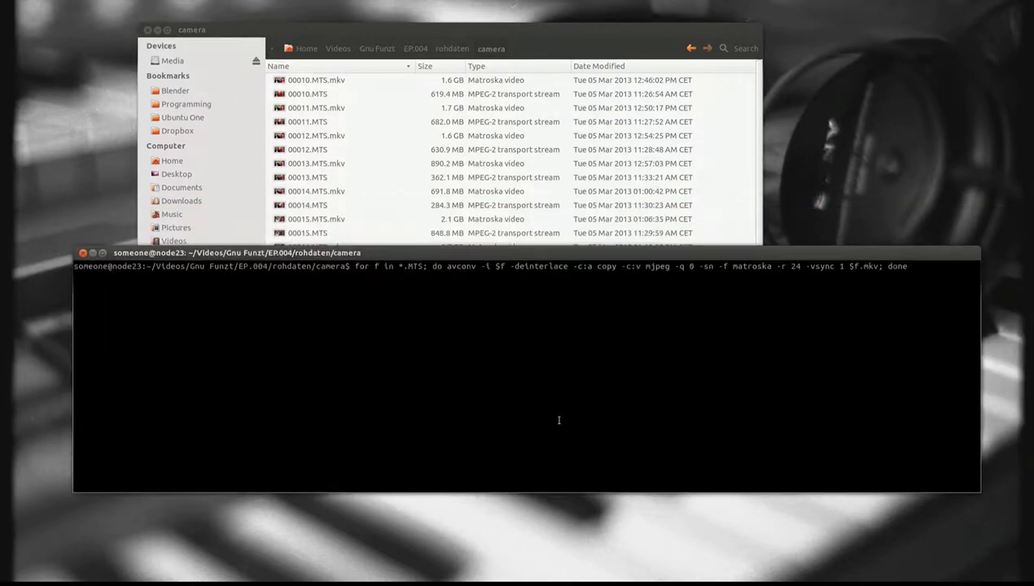
Step: Go through the avconv loop's options: -deinterlace, -c:a copy, -c:v mjpeg, -q 0, -sn, -f matroska, -r 24, -vsync 1 and the $f.mkv output
{"action": "key", "text": "Left"}
{"action": "key", "text": "Left"}
{"action": "key", "text": "Left"}
{"action": "key", "text": "Left"}
{"action": "key", "text": "Left"}
{"action": "key", "text": "Left"}
{"action": "key", "text": "Left"}
{"action": "key", "text": "Left"}
{"action": "key", "text": "Left"}
{"action": "key", "text": "Left"}
{"action": "key", "text": "Left"}
{"action": "key", "text": "Left"}
{"action": "key", "text": "Left"}
{"action": "key", "text": "Left"}
{"action": "key", "text": "Left"}
{"action": "key", "text": "Left"}
{"action": "key", "text": "Left"}
{"action": "key", "text": "Left"}
{"action": "key", "text": "Left"}
{"action": "key", "text": "Left"}
{"action": "key", "text": "Left"}
{"action": "key", "text": "Left"}
{"action": "key", "text": "Left"}
{"action": "key", "text": "Left"}
{"action": "key", "text": "Left"}
{"action": "key", "text": "Left"}
{"action": "key", "text": "Left"}
{"action": "key", "text": "Left"}
{"action": "key", "text": "Left"}
{"action": "key", "text": "Left"}
{"action": "key", "text": "Left"}
{"action": "key", "text": "Left"}
{"action": "key", "text": "Left"}
{"action": "key", "text": "Left"}
{"action": "key", "text": "Left"}
{"action": "key", "text": "Right"}
{"action": "key", "text": "Right"}
{"action": "key", "text": "Right"}
{"action": "key", "text": "Right"}
{"action": "key", "text": "Right"}
{"action": "key", "text": "Right"}
{"action": "key", "text": "Right"}
{"action": "key", "text": "Right"}
{"action": "key", "text": "Right"}
{"action": "key", "text": "Right"}
{"action": "key", "text": "Right"}
{"action": "key", "text": "Right"}
{"action": "key", "text": "Right"}
{"action": "key", "text": "Right"}
{"action": "key", "text": "Right"}
{"action": "key", "text": "Right"}
{"action": "key", "text": "Left"}
{"action": "key", "text": "Right"}
{"action": "key", "text": "Right"}
{"action": "key", "text": "Right"}
{"action": "key", "text": "Right"}
{"action": "key", "text": "Right"}
{"action": "key", "text": "Right"}
{"action": "key", "text": "Right"}
{"action": "key", "text": "Right"}
{"action": "key", "text": "Right"}
{"action": "key", "text": "Right"}
{"action": "key", "text": "Right"}
{"action": "left_click_drag", "start_coordinate": [529, 253], "coordinate": [524, 263]}
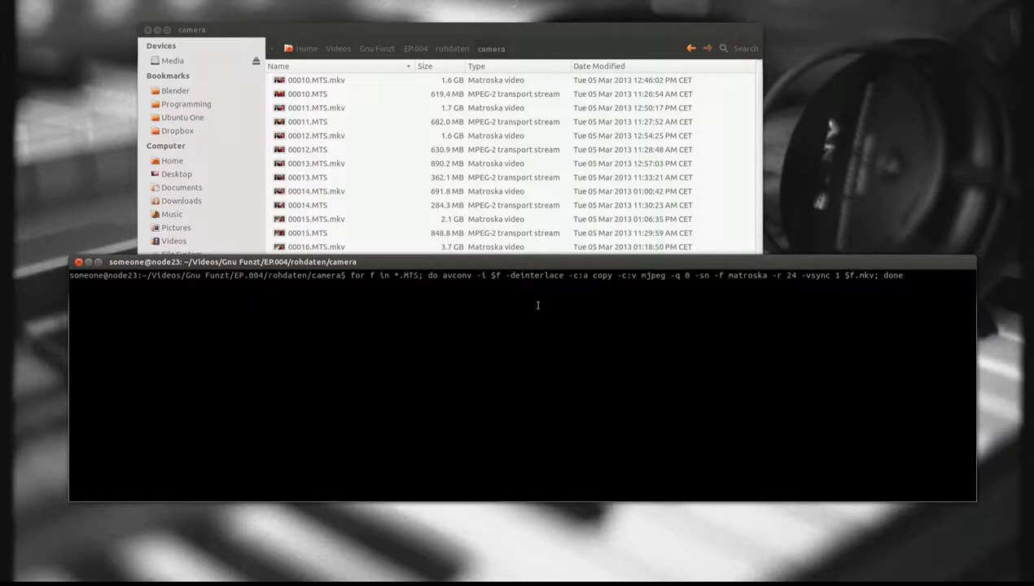
{"action": "key", "text": "Right"}
{"action": "key", "text": "Right"}
{"action": "key", "text": "Right"}
{"action": "key", "text": "Right"}
{"action": "key", "text": "Right"}
{"action": "key", "text": "Right"}
{"action": "key", "text": "Right"}
{"action": "key", "text": "Right"}
{"action": "key", "text": "Right"}
{"action": "key", "text": "Right"}
{"action": "key", "text": "Right"}
{"action": "key", "text": "Right"}
{"action": "key", "text": "Right"}
{"action": "key", "text": "Right"}
{"action": "key", "text": "Right"}
{"action": "key", "text": "Right"}
{"action": "key", "text": "Right"}
{"action": "key", "text": "Right"}
{"action": "key", "text": "Right"}
{"action": "key", "text": "Right"}
{"action": "key", "text": "Right"}
{"action": "key", "text": "Right"}
{"action": "key", "text": "Right"}
{"action": "key", "text": "Right"}
{"action": "key", "text": "Right"}
{"action": "key", "text": "Right"}
{"action": "key", "text": "Right"}
{"action": "key", "text": "Return"}
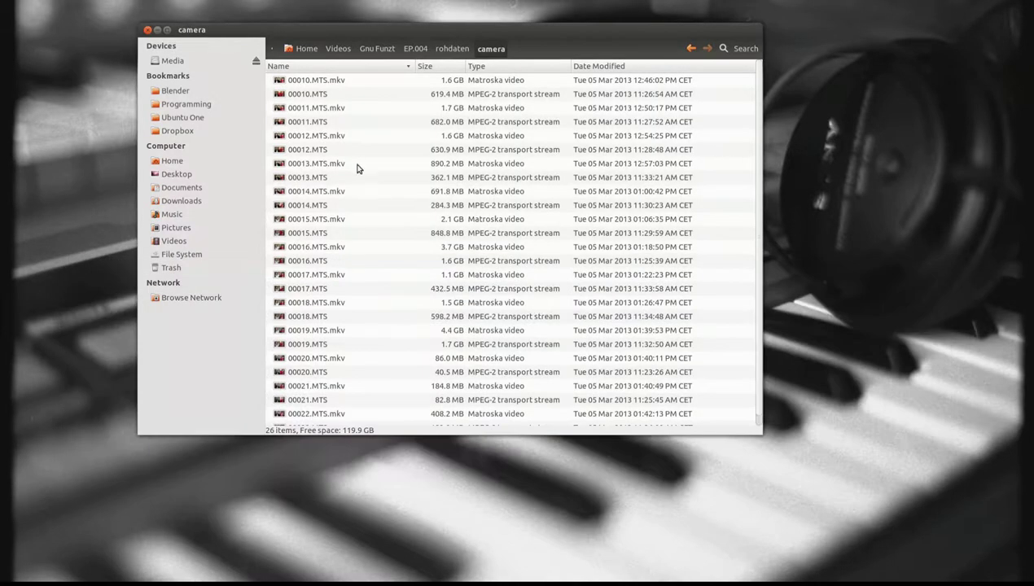
Step: Open the screencapture folder in rohdaten, view the recording e004_distro.ogv and close the player
{"action": "key", "text": "BackSpace"}
{"action": "double_click", "coordinate": [307, 109]}
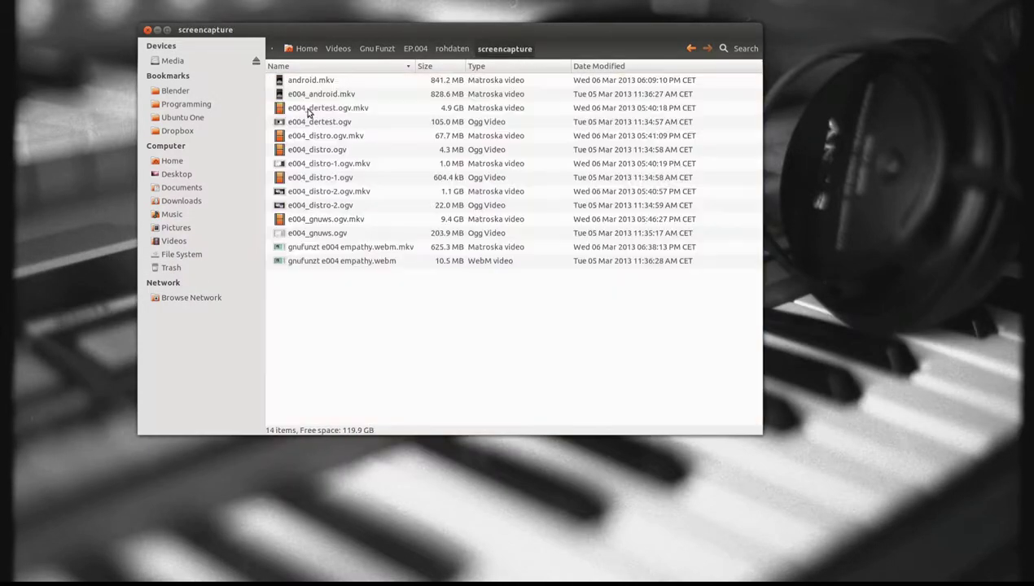
{"action": "double_click", "coordinate": [328, 154]}
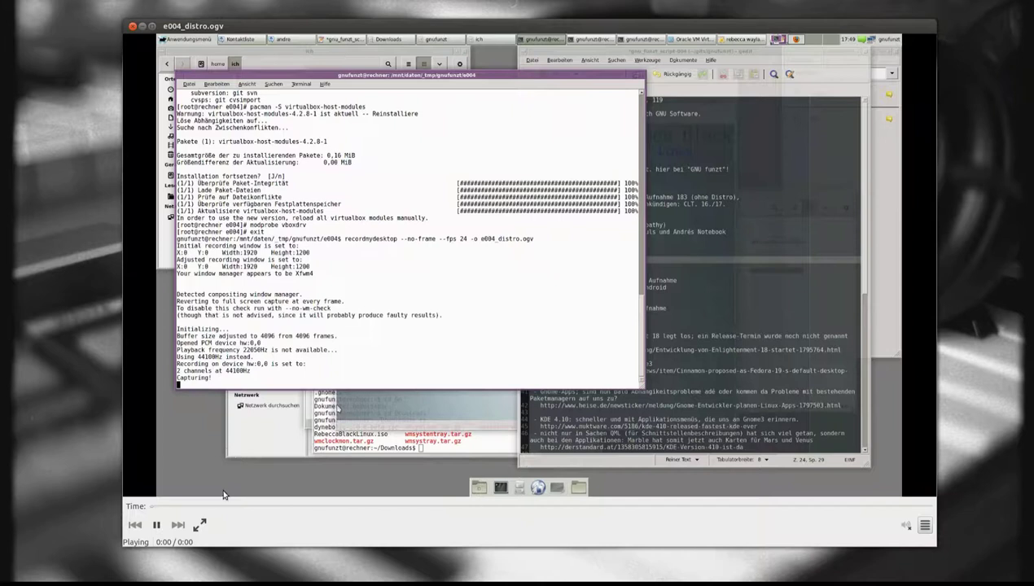
{"action": "key", "text": "alt+F4"}
{"action": "double_click", "coordinate": [332, 154]}
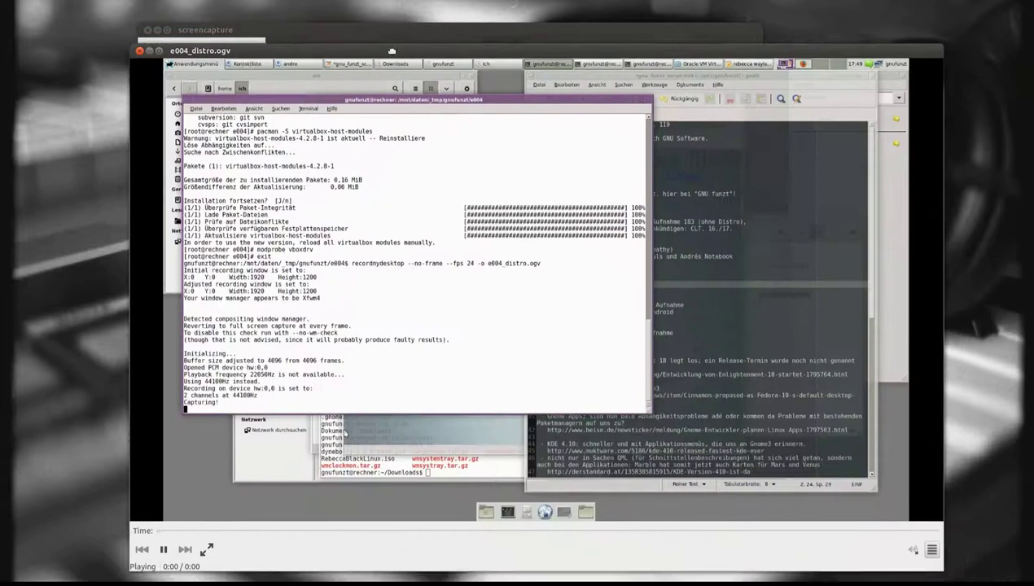
{"action": "left_click_drag", "start_coordinate": [392, 51], "coordinate": [376, 39]}
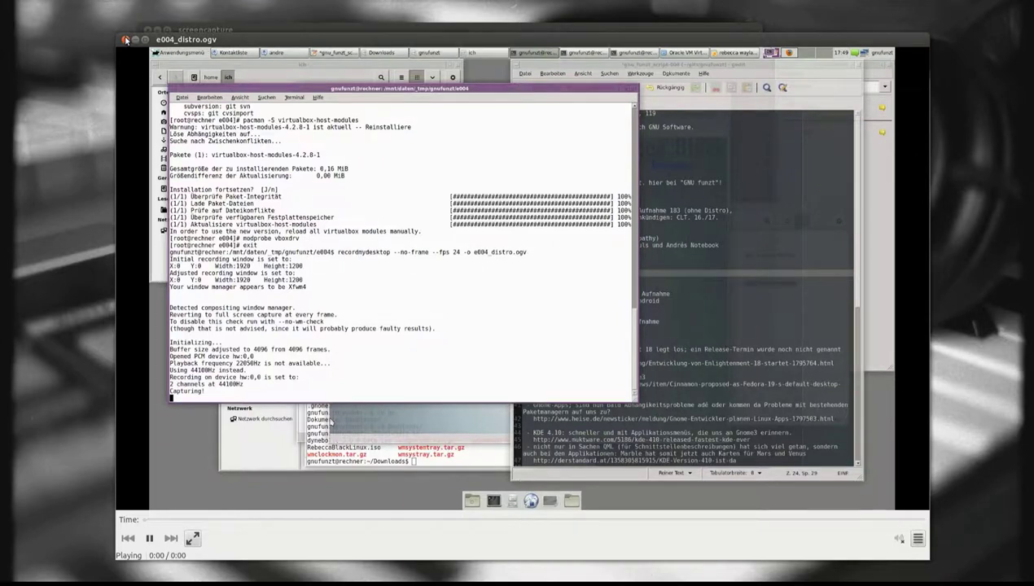
{"action": "left_click", "coordinate": [124, 39]}
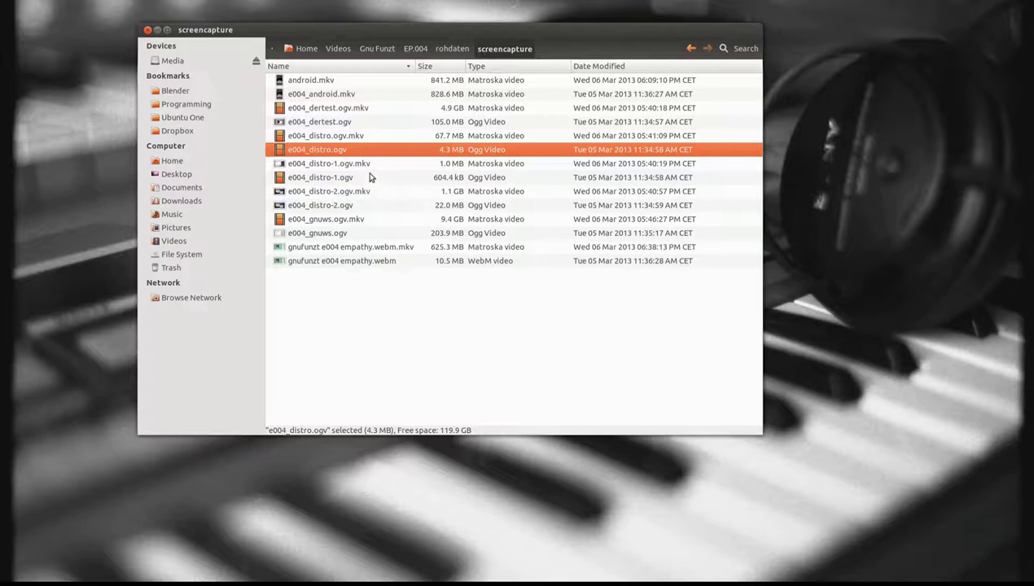
Step: Play android.mkv from the screencapture folder, skip ahead in the recording and close the player
{"action": "left_click", "coordinate": [309, 81]}
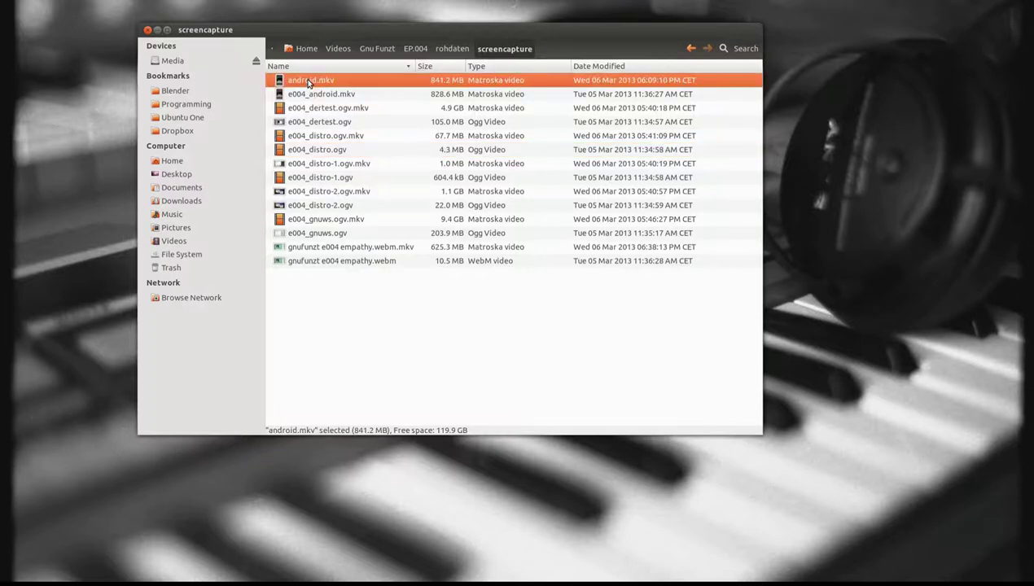
{"action": "double_click", "coordinate": [308, 81]}
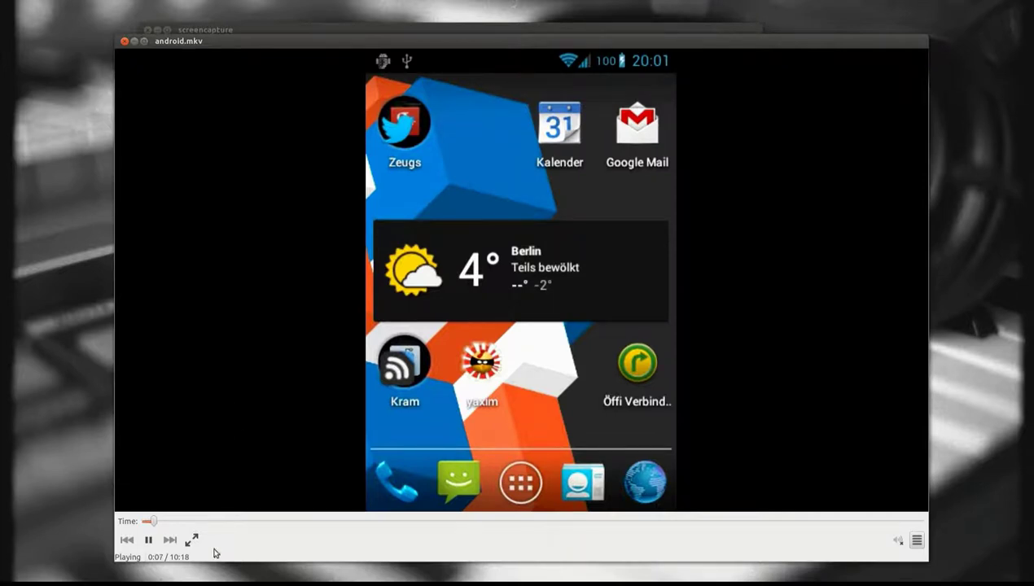
{"action": "left_click", "coordinate": [231, 522]}
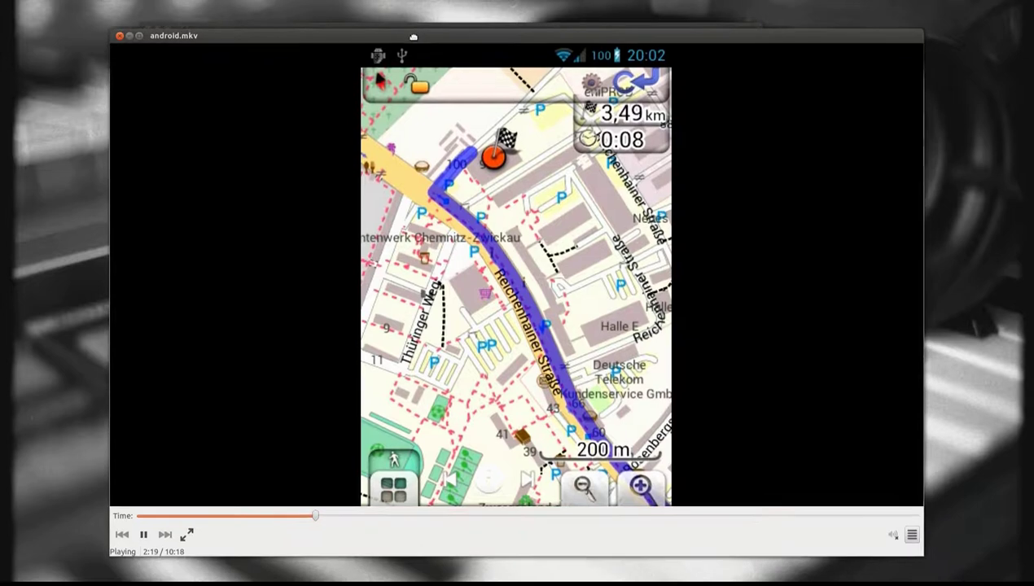
{"action": "left_click_drag", "start_coordinate": [414, 36], "coordinate": [403, 25]}
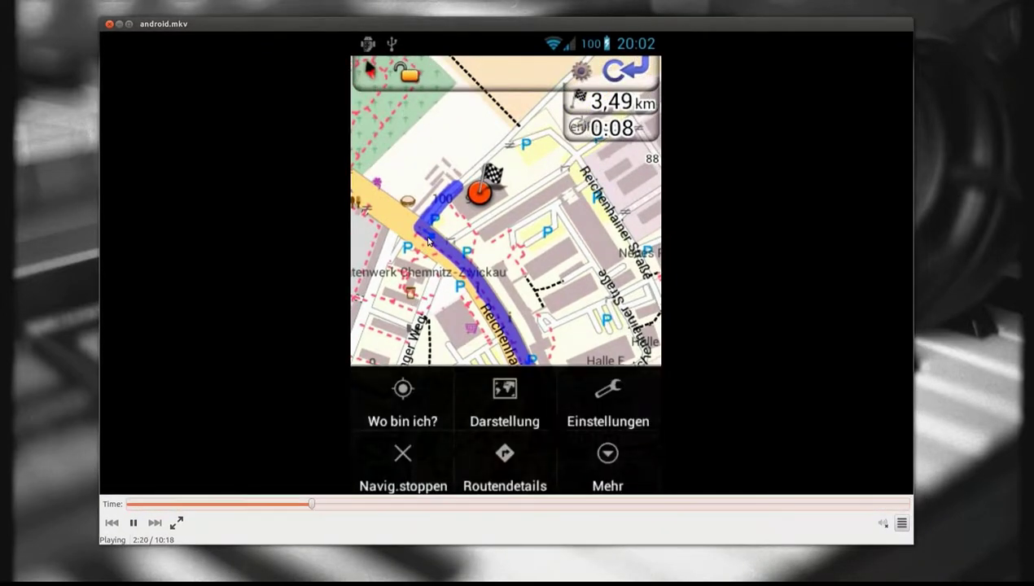
{"action": "key", "text": "alt+F4"}
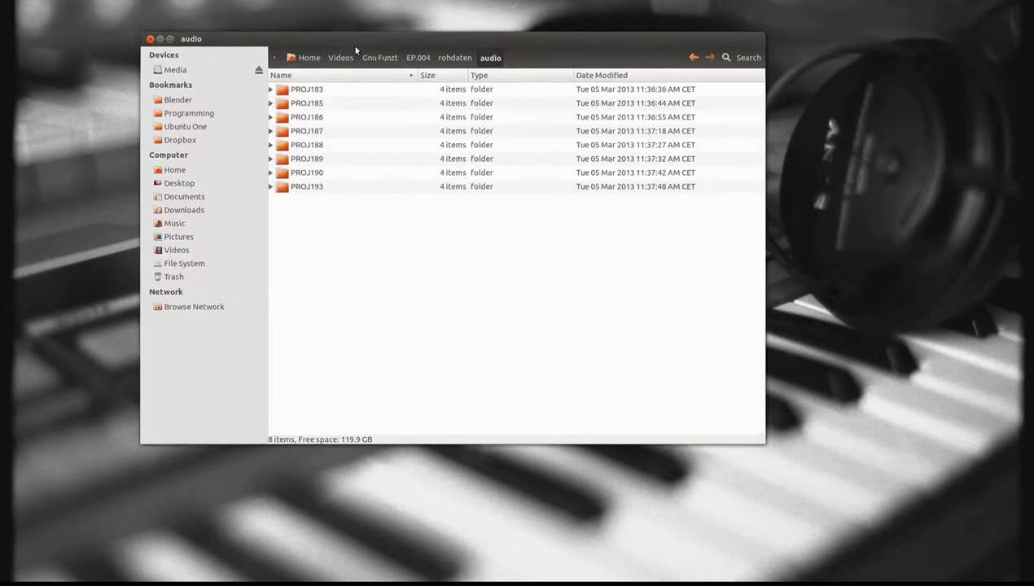
Step: Look into the PROJ183 audio folder, switch to Audacity and import its track09.wav, track10.wav and track11.wav
{"action": "double_click", "coordinate": [309, 92]}
{"action": "key", "text": "BackSpace"}
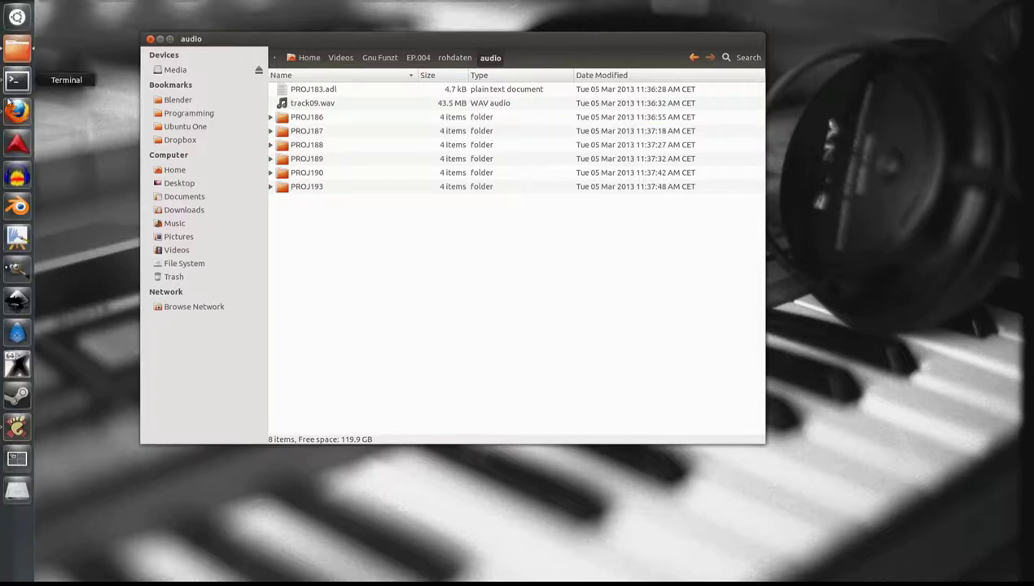
{"action": "left_click", "coordinate": [18, 181]}
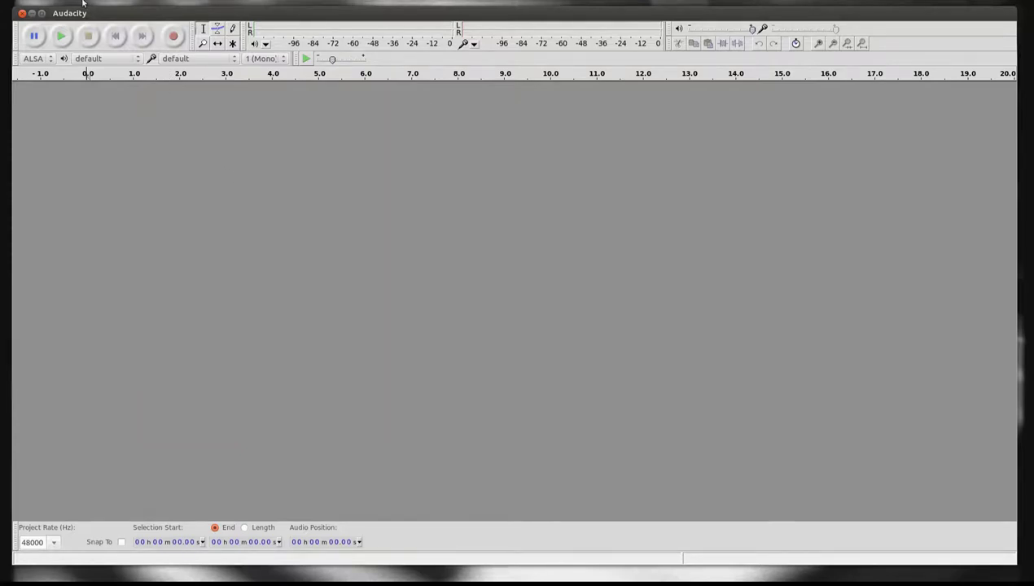
{"action": "left_click", "coordinate": [49, 0]}
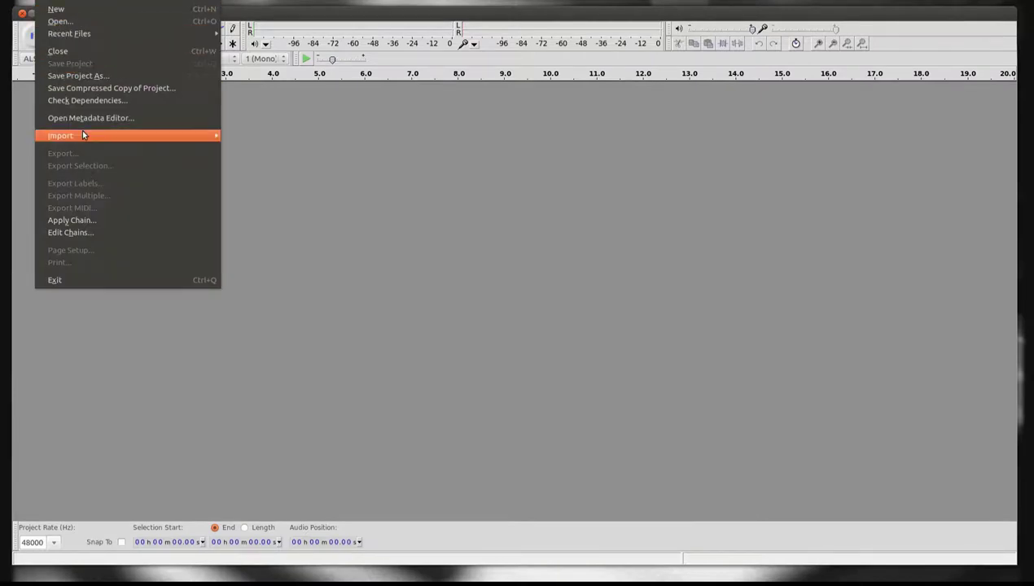
{"action": "mouse_move", "coordinate": [82, 132]}
{"action": "left_click", "coordinate": [301, 138]}
{"action": "left_click", "coordinate": [442, 202]}
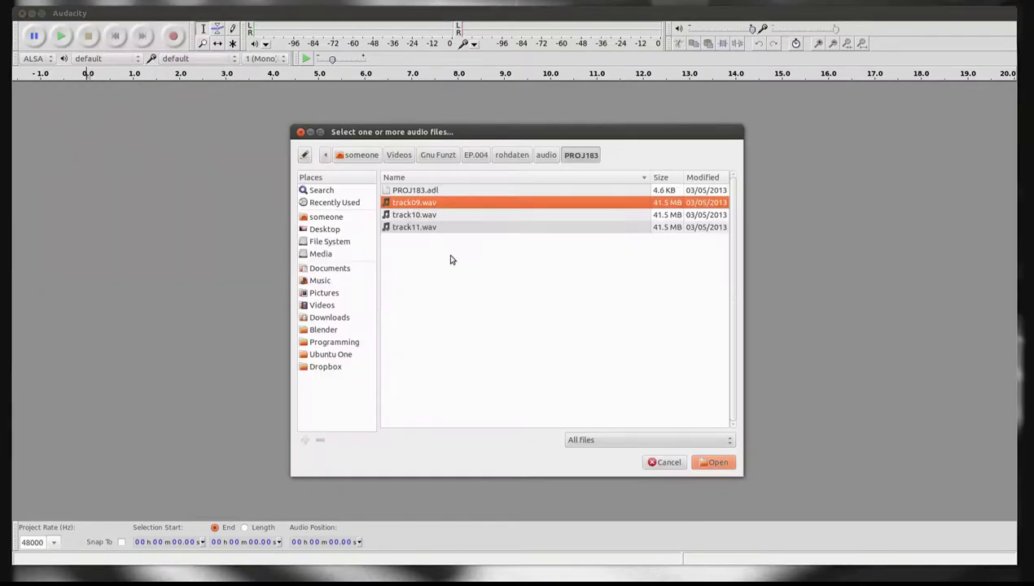
{"action": "left_click", "coordinate": [713, 461]}
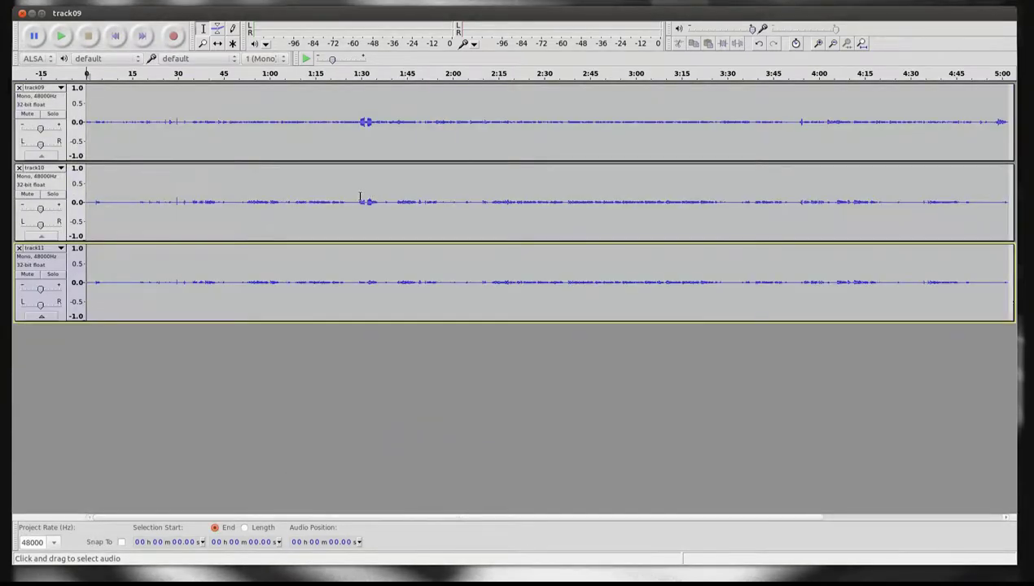
Step: Mix and render track10 and track11 together into a single track
{"action": "left_click", "coordinate": [60, 183]}
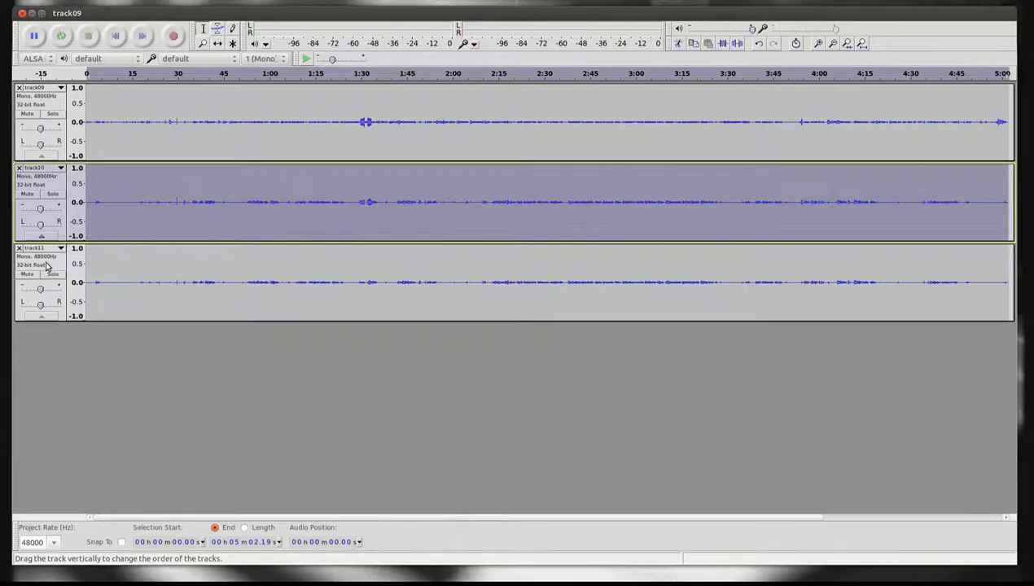
{"action": "left_click", "coordinate": [49, 264], "text": "shift"}
{"action": "left_click", "coordinate": [155, 2]}
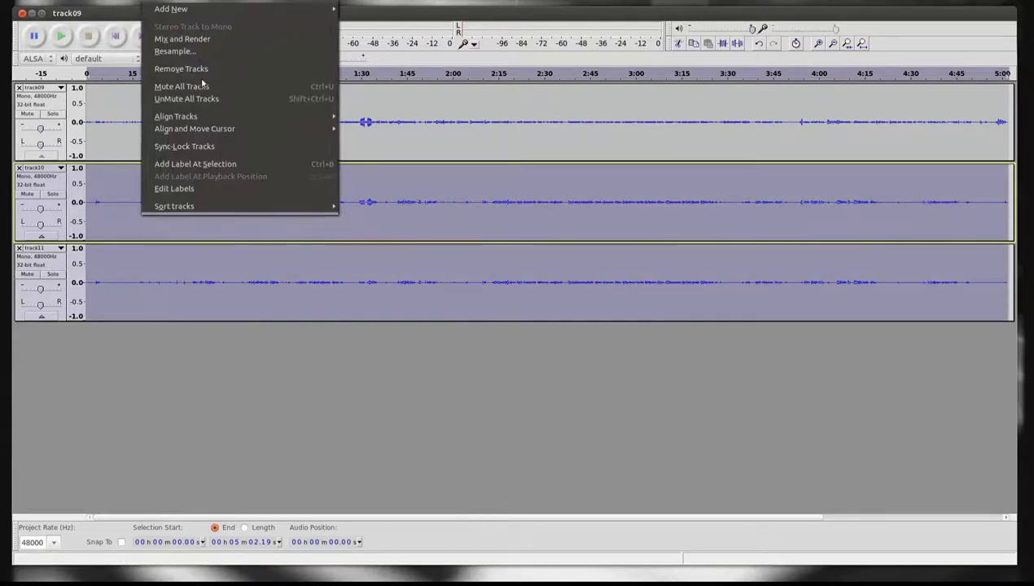
{"action": "left_click", "coordinate": [196, 39]}
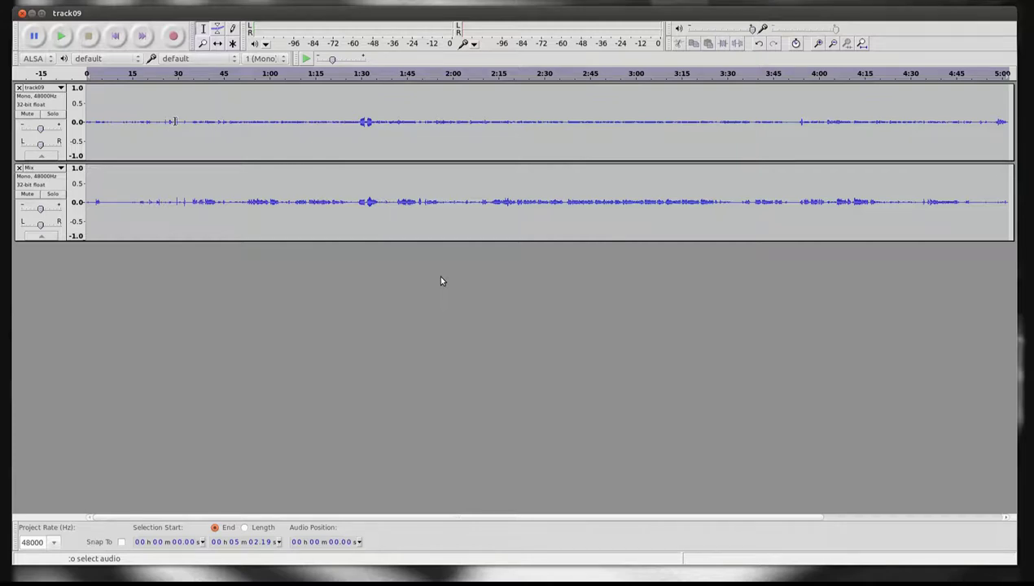
Step: Listen briefly to both tracks from about 0:29 to find where the usable audio starts
{"action": "left_click", "coordinate": [175, 122]}
{"action": "key", "text": "space"}
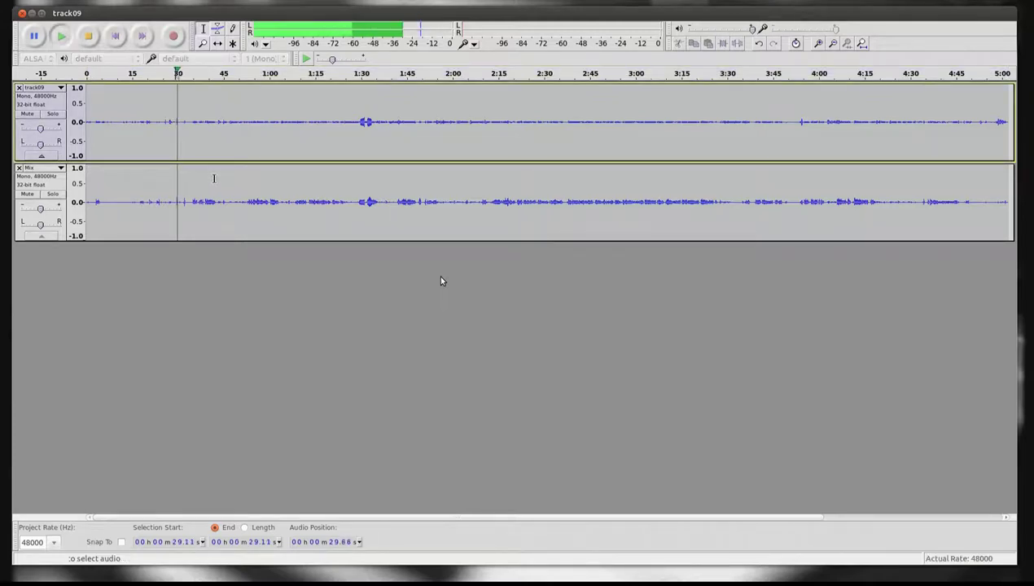
{"action": "key", "text": "space"}
Step: Select both tracks from about 0:30.7 to the end and normalize the selection
{"action": "left_click", "coordinate": [181, 115]}
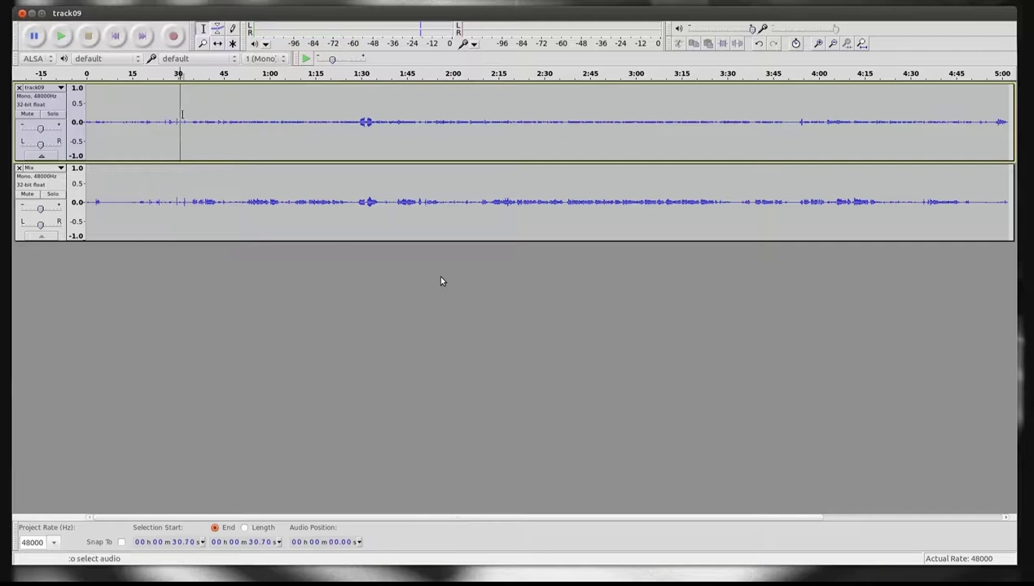
{"action": "left_click_drag", "start_coordinate": [181, 114], "coordinate": [1013, 169]}
{"action": "left_click", "coordinate": [184, 1]}
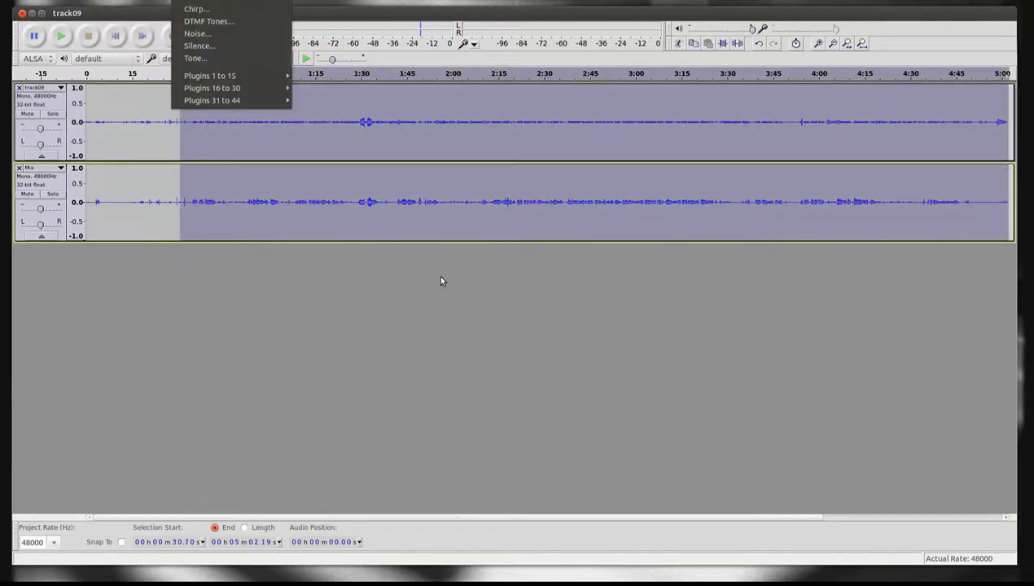
{"action": "left_click", "coordinate": [184, 37]}
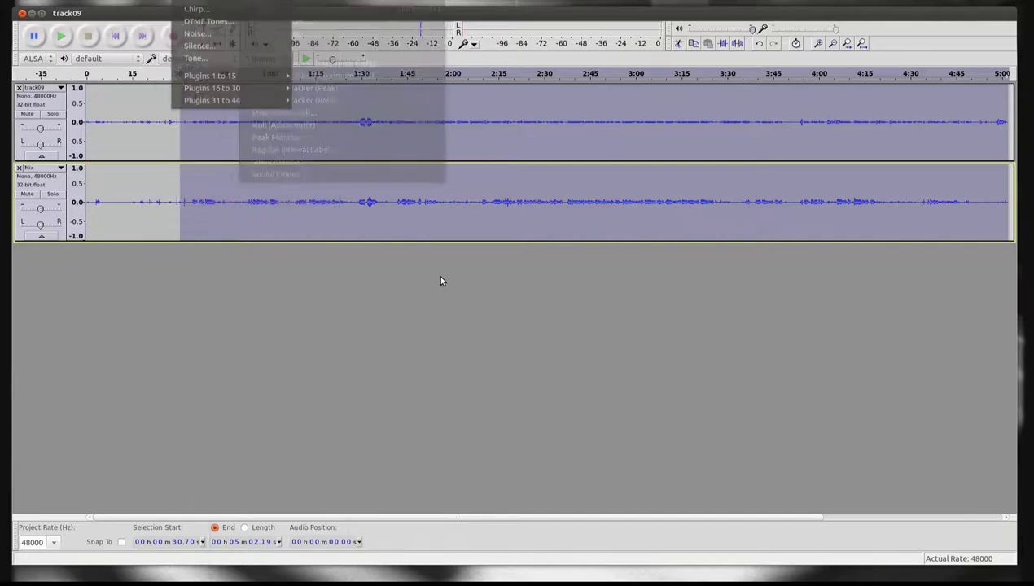
{"action": "mouse_move", "coordinate": [228, 2]}
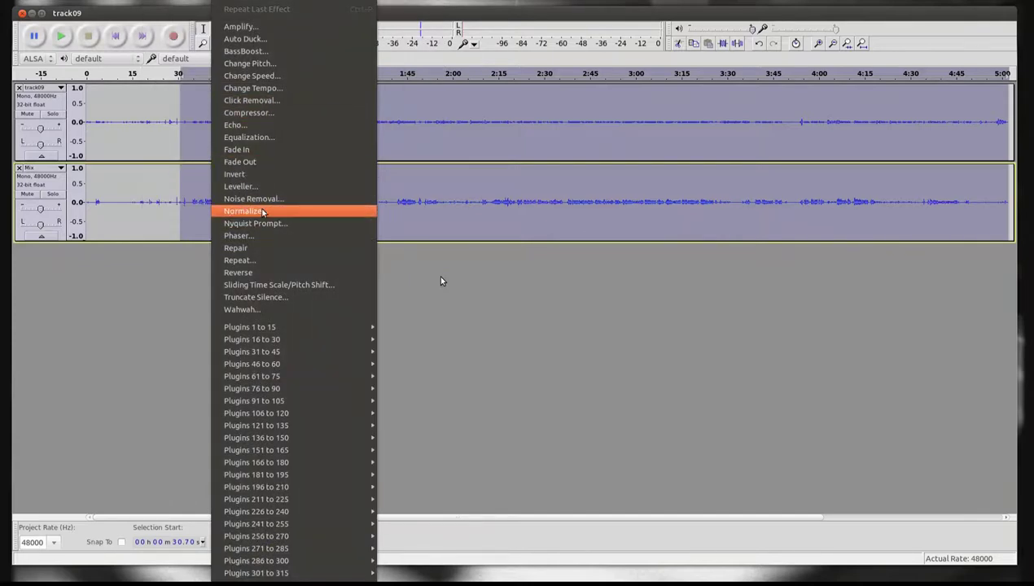
{"action": "left_click", "coordinate": [247, 210]}
{"action": "left_click", "coordinate": [581, 335]}
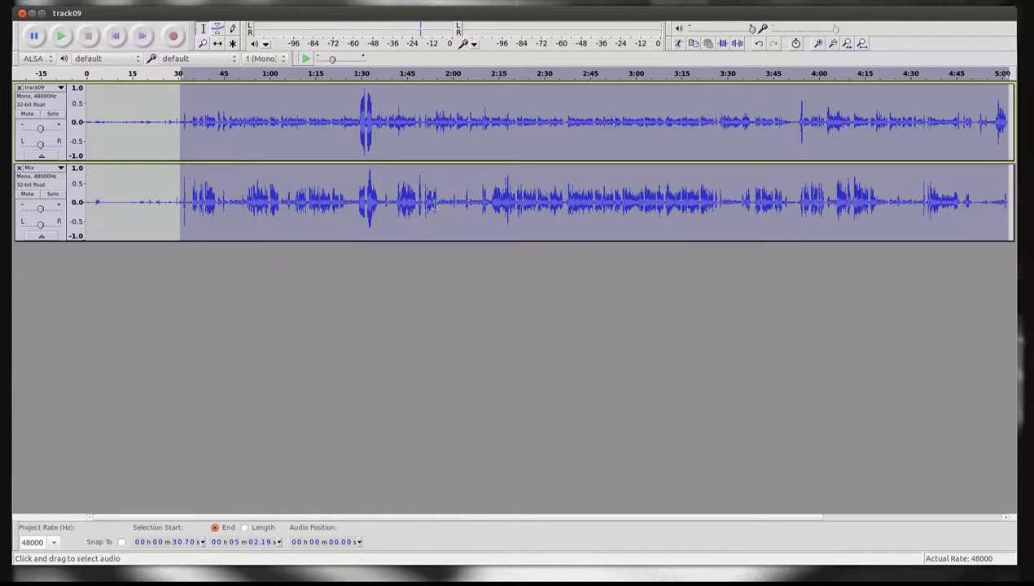
Step: Examine the two loud bursts around 1:30 in track09 and listen to them from about 1:29
{"action": "left_click", "coordinate": [309, 115]}
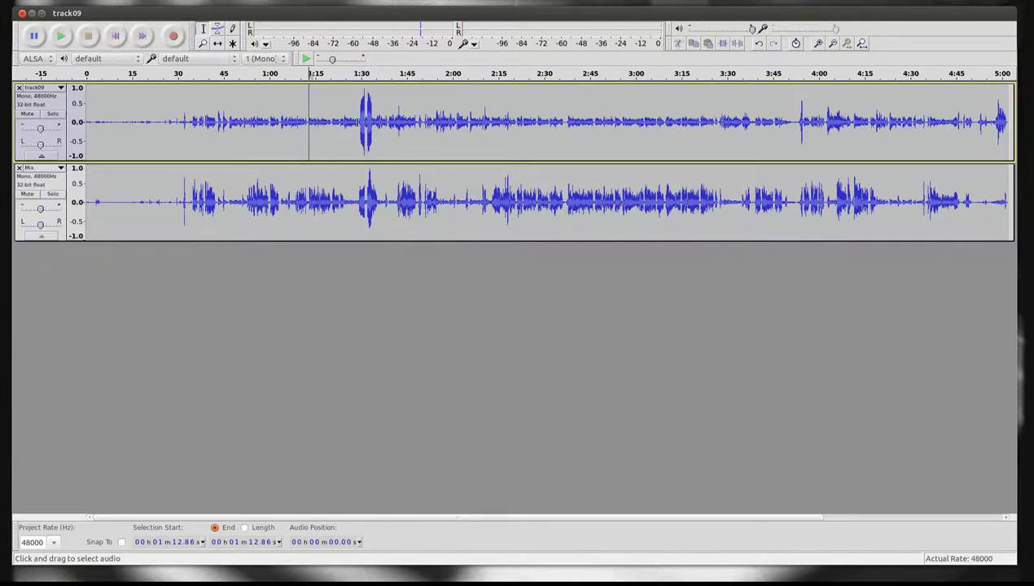
{"action": "left_click", "coordinate": [358, 122]}
{"action": "scroll", "coordinate": [364, 123], "scroll_direction": "up", "scroll_amount": 4}
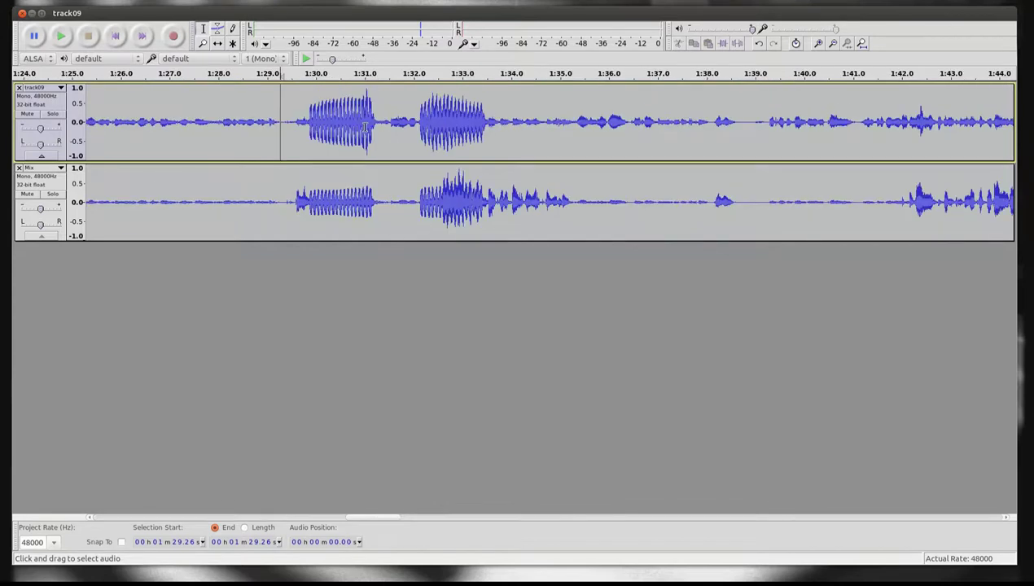
{"action": "left_click", "coordinate": [271, 121]}
{"action": "key", "text": "space"}
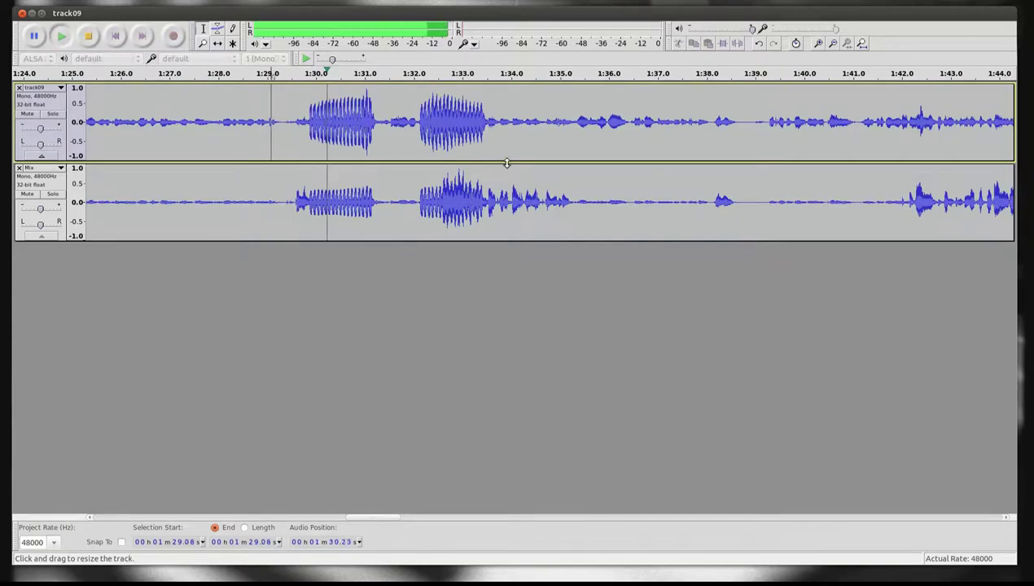
{"action": "key", "text": "space"}
Step: Lower the amplitude envelope of track09 to about half over the two loud bursts at 1:30–1:31 and 1:32–1:33.5, keeping full level around them
{"action": "scroll", "coordinate": [296, 141], "scroll_direction": "up", "scroll_amount": 1}
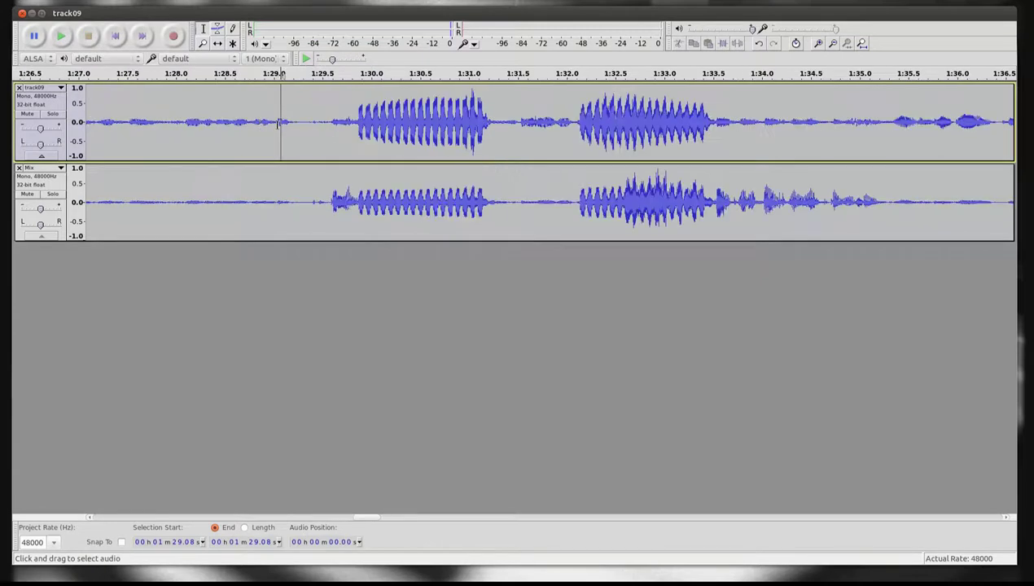
{"action": "left_click", "coordinate": [217, 28]}
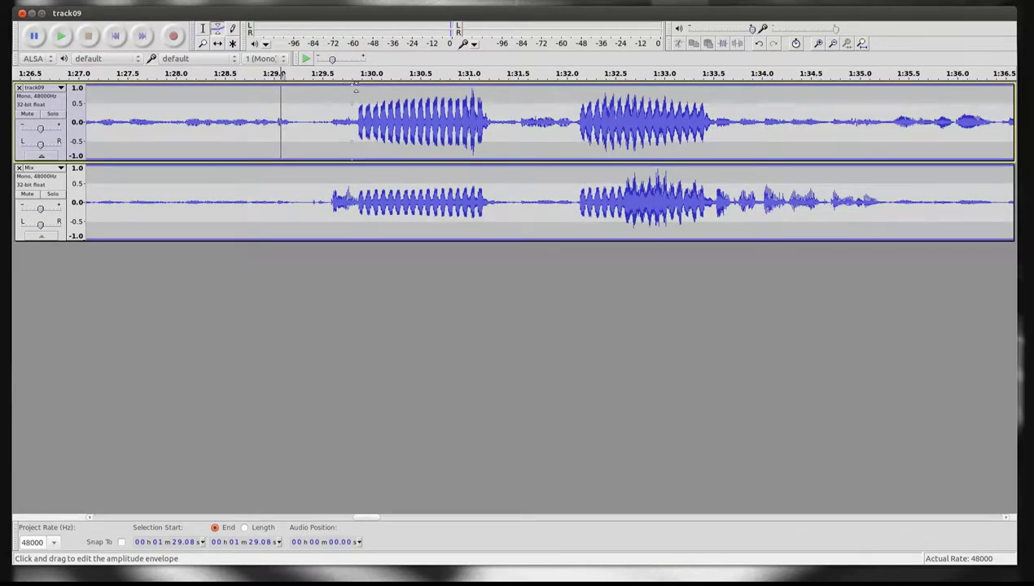
{"action": "left_click", "coordinate": [355, 103]}
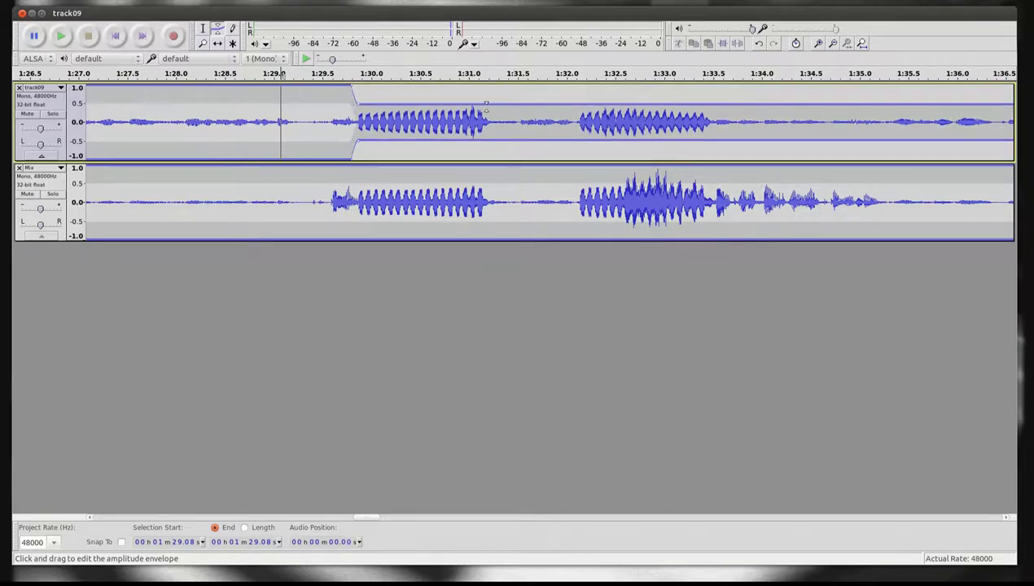
{"action": "left_click", "coordinate": [494, 88]}
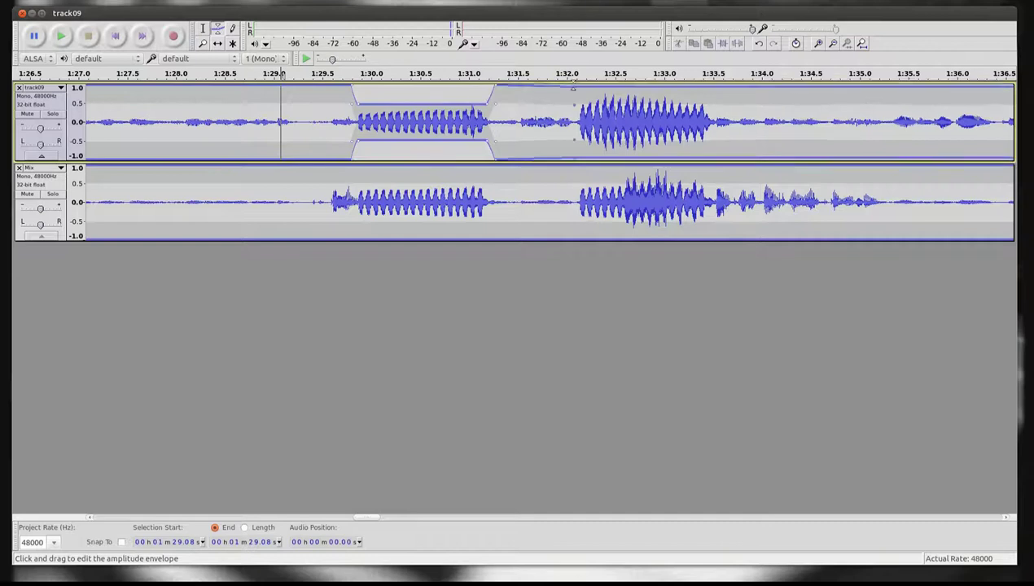
{"action": "left_click_drag", "start_coordinate": [572, 93], "coordinate": [578, 97]}
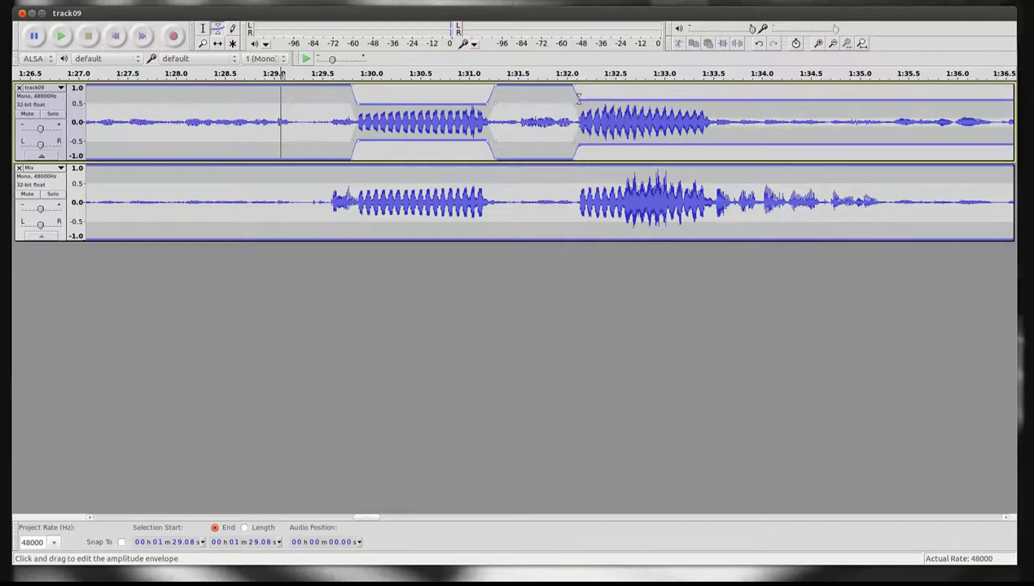
{"action": "left_click_drag", "start_coordinate": [708, 98], "coordinate": [714, 85]}
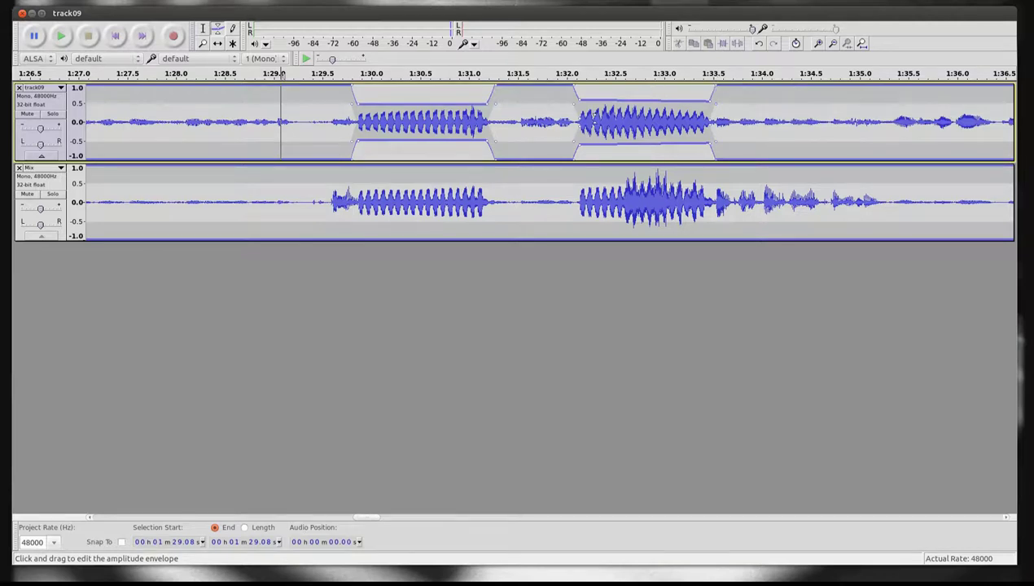
{"action": "left_click_drag", "start_coordinate": [579, 102], "coordinate": [579, 105]}
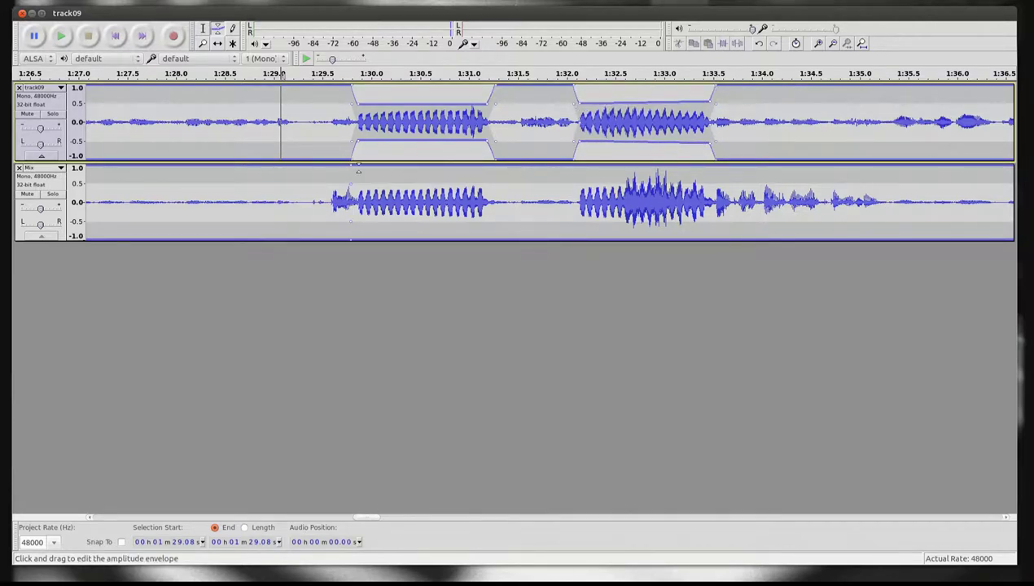
Step: Lower the Mix track's amplitude envelope over the same two bursts between 1:30 and 1:33.5, restoring full level between and after them
{"action": "left_click_drag", "start_coordinate": [358, 168], "coordinate": [356, 176]}
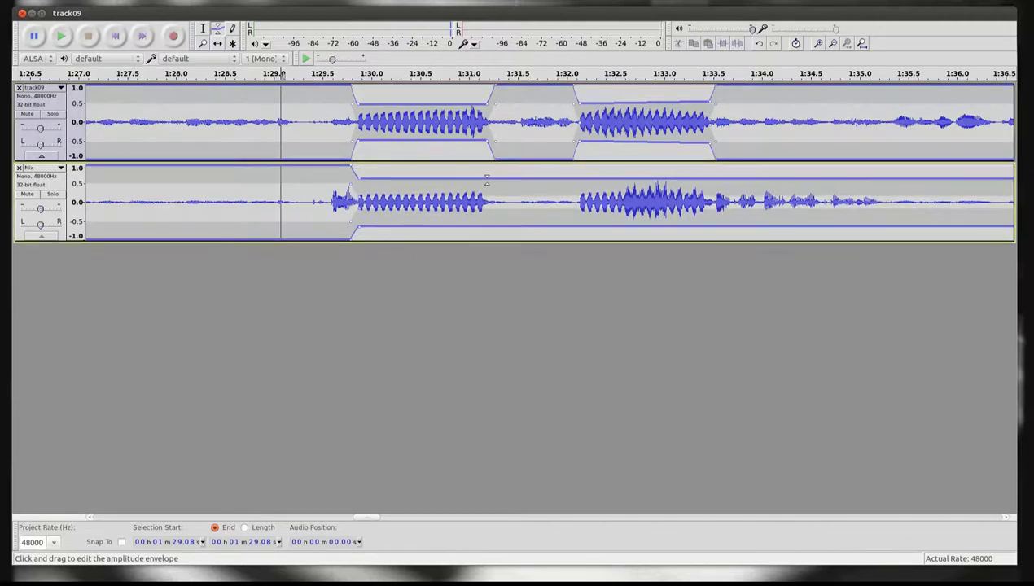
{"action": "left_click_drag", "start_coordinate": [486, 178], "coordinate": [492, 155]}
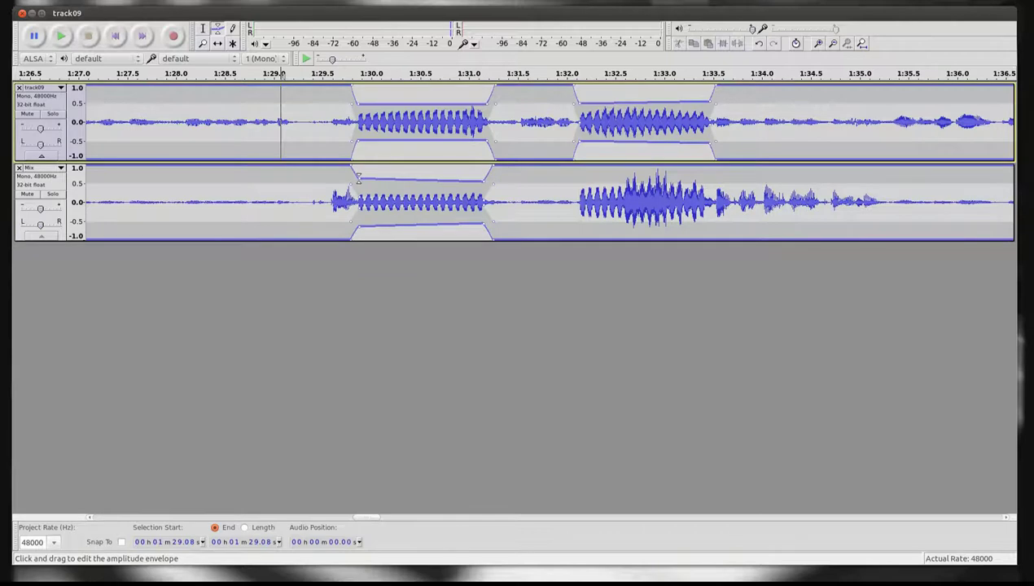
{"action": "left_click_drag", "start_coordinate": [357, 178], "coordinate": [359, 180]}
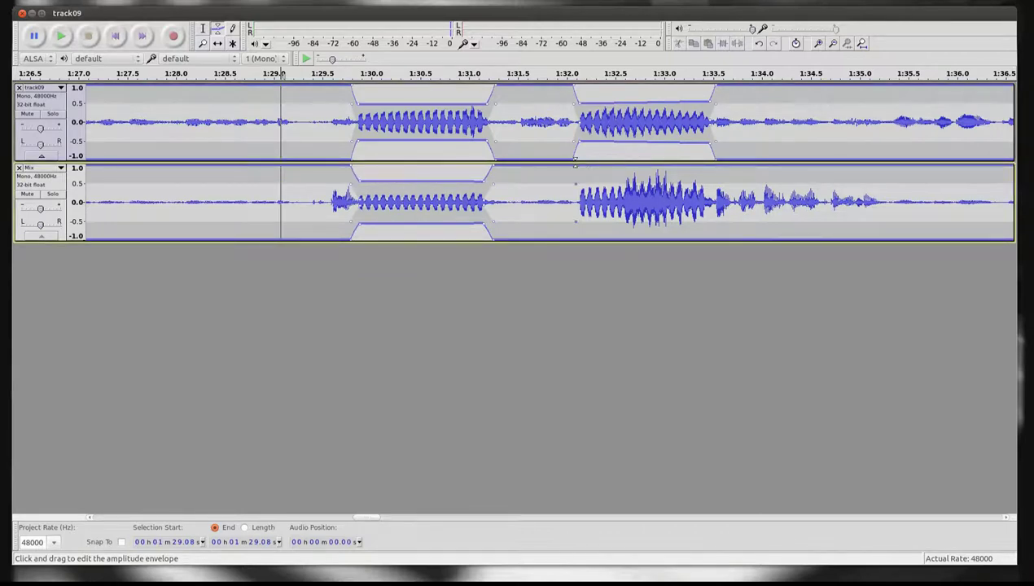
{"action": "mouse_move", "coordinate": [573, 169]}
{"action": "left_mouse_down"}
{"action": "mouse_move", "coordinate": [574, 177]}
{"action": "mouse_move", "coordinate": [572, 155]}
{"action": "mouse_move", "coordinate": [573, 180]}
{"action": "left_mouse_up"}
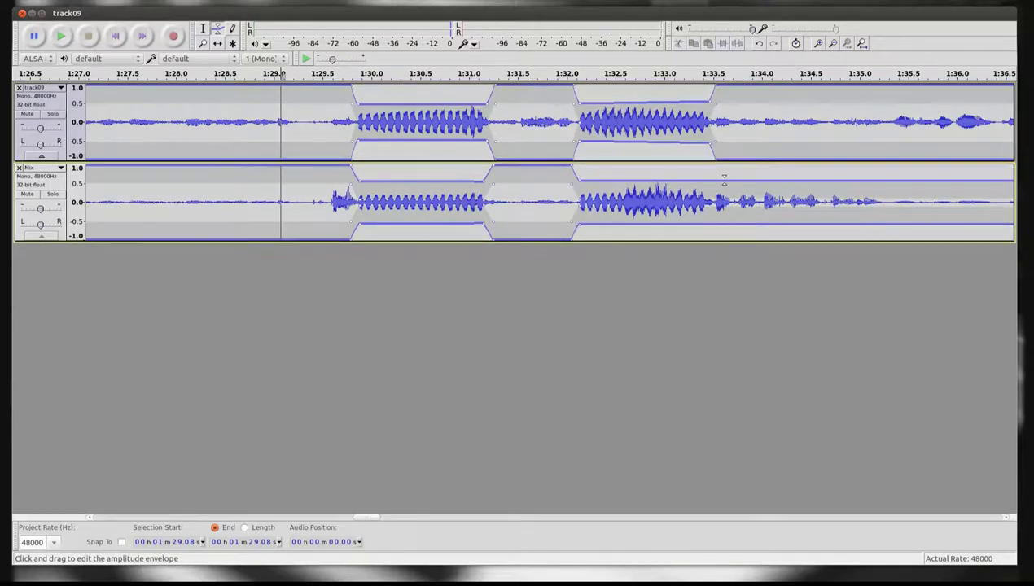
{"action": "mouse_move", "coordinate": [712, 178]}
{"action": "left_mouse_down"}
{"action": "mouse_move", "coordinate": [716, 161]}
{"action": "mouse_move", "coordinate": [708, 178]}
{"action": "left_mouse_up"}
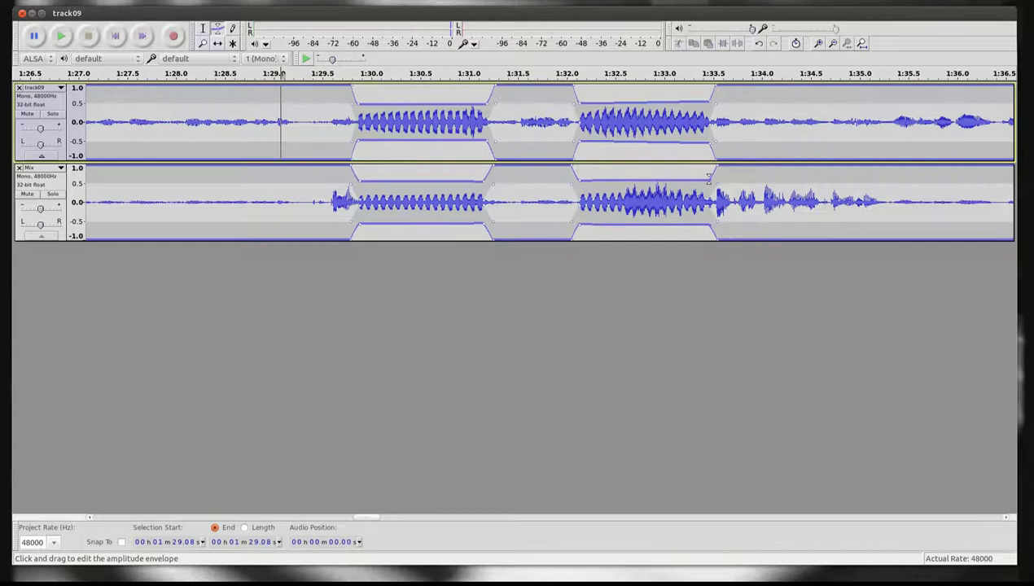
Step: Play back the attenuated passage from about 1:28.8 to check the new levels
{"action": "left_click", "coordinate": [202, 29]}
{"action": "left_click", "coordinate": [257, 130]}
{"action": "key", "text": "space"}
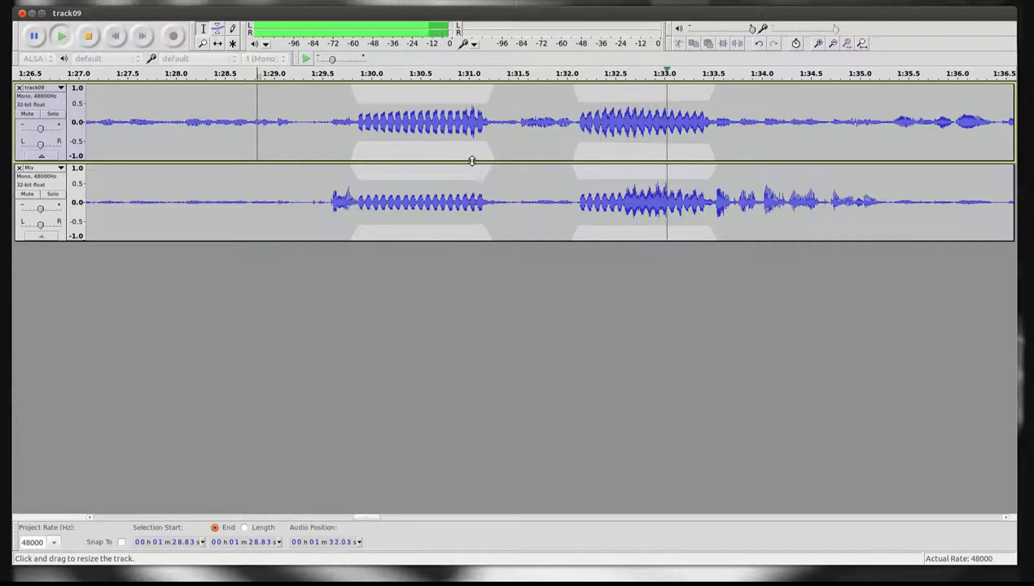
{"action": "key", "text": "space"}
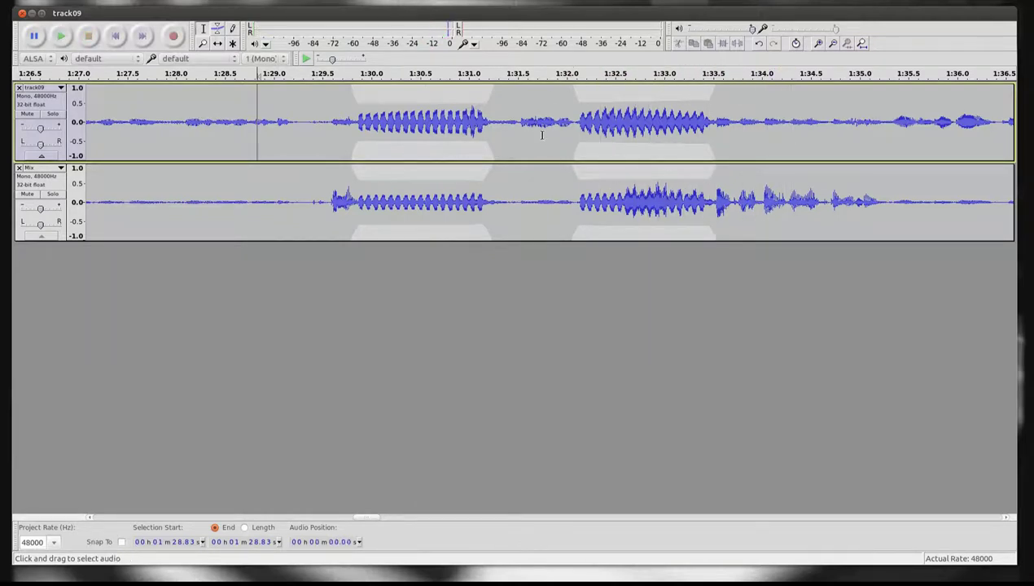
Step: Find the narrow peak near 3:54 in track09 and listen to it from about 3:53.3
{"action": "key", "text": "ctrl+3"}
{"action": "key", "text": "ctrl+3"}
{"action": "key", "text": "ctrl+3"}
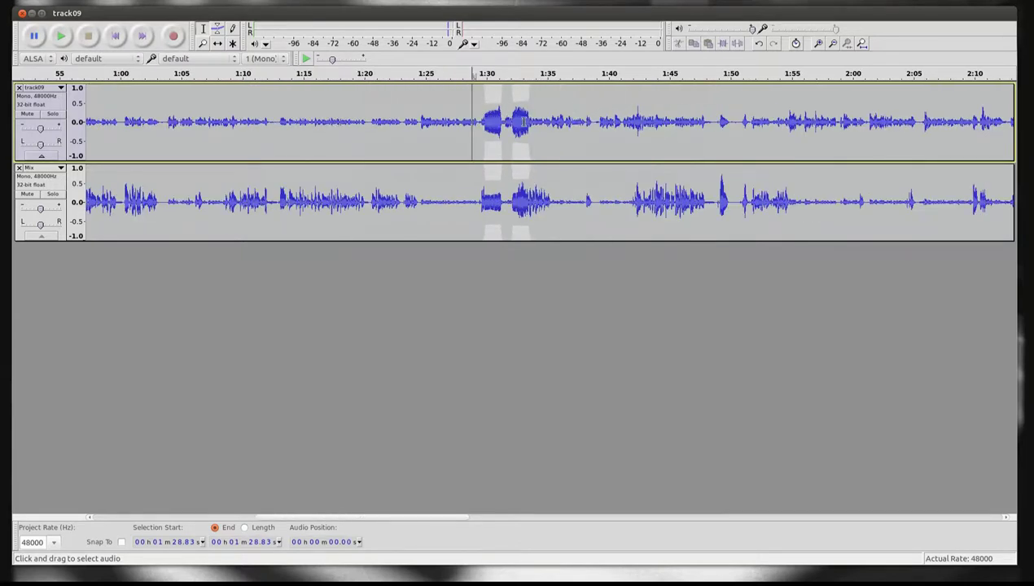
{"action": "left_click", "coordinate": [862, 43]}
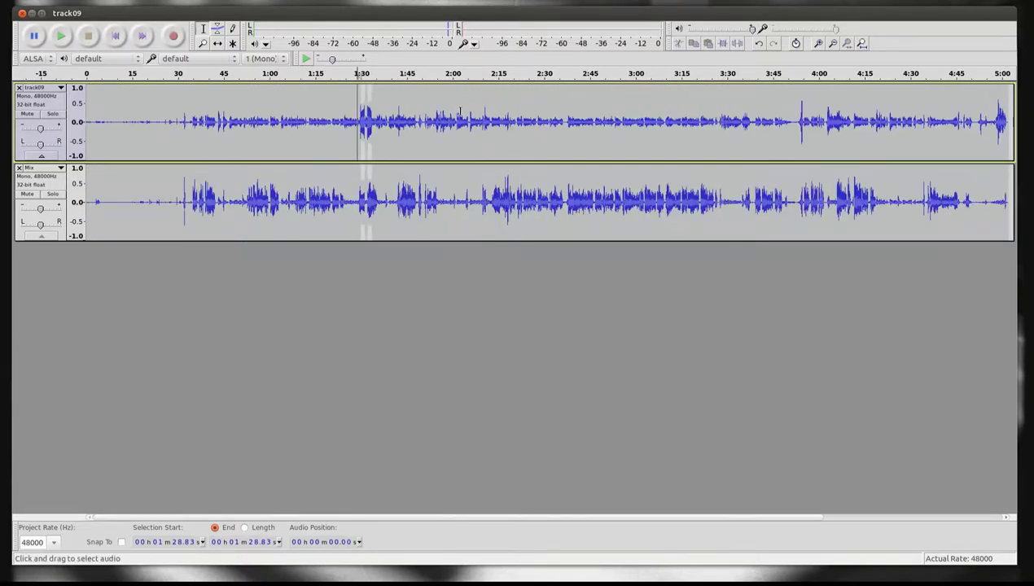
{"action": "left_click", "coordinate": [802, 123]}
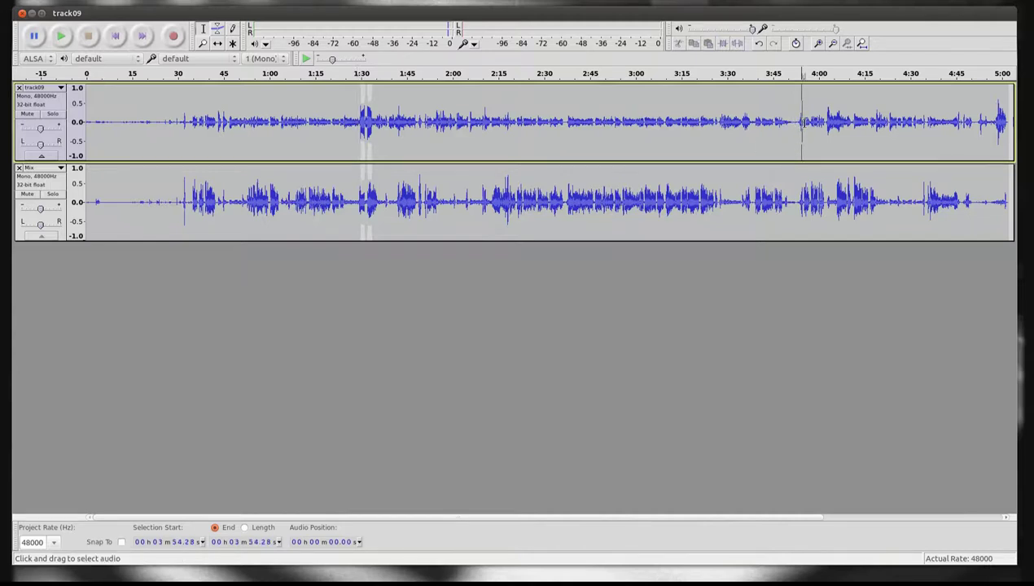
{"action": "scroll", "coordinate": [804, 122], "scroll_direction": "up", "scroll_amount": 7}
{"action": "scroll", "coordinate": [649, 123], "scroll_direction": "down", "scroll_amount": 3}
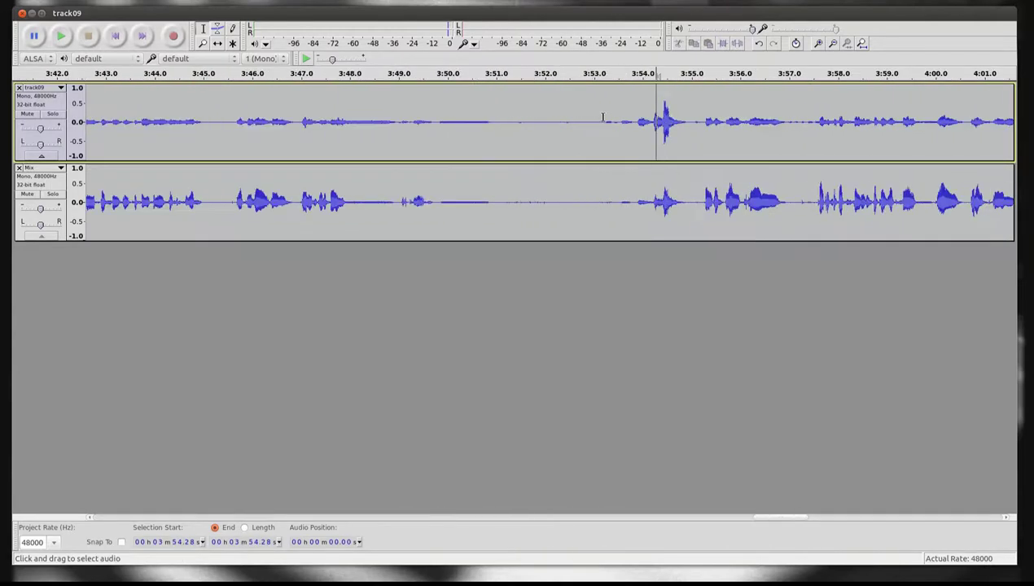
{"action": "left_click", "coordinate": [608, 121]}
{"action": "key", "text": "space"}
{"action": "key", "text": "space"}
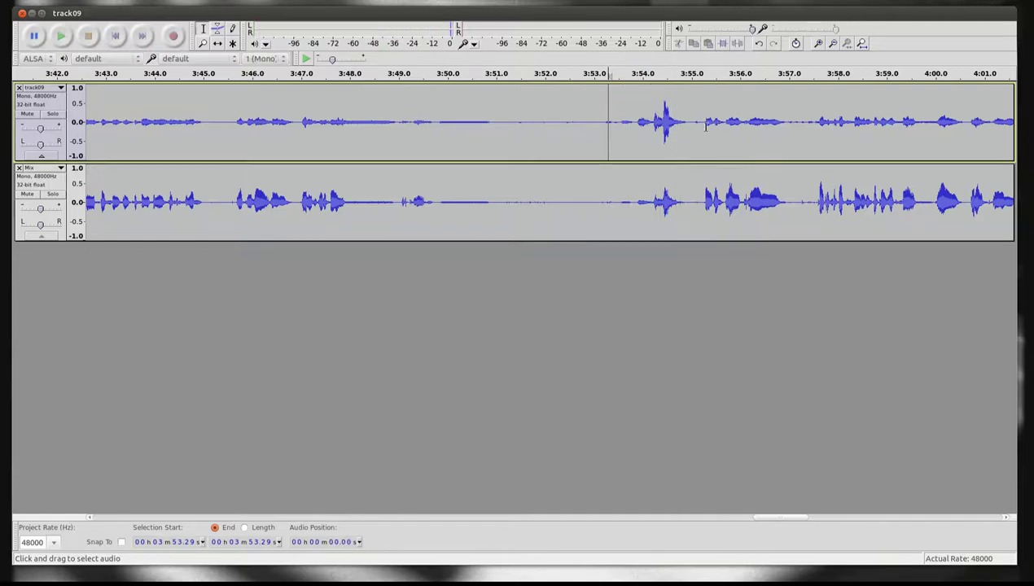
Step: Dip the amplitude envelopes of track09 and Mix to about half around the 3:54.5 peak, returning to full level by about 3:55
{"action": "scroll", "coordinate": [651, 120], "scroll_direction": "right", "scroll_amount": 4}
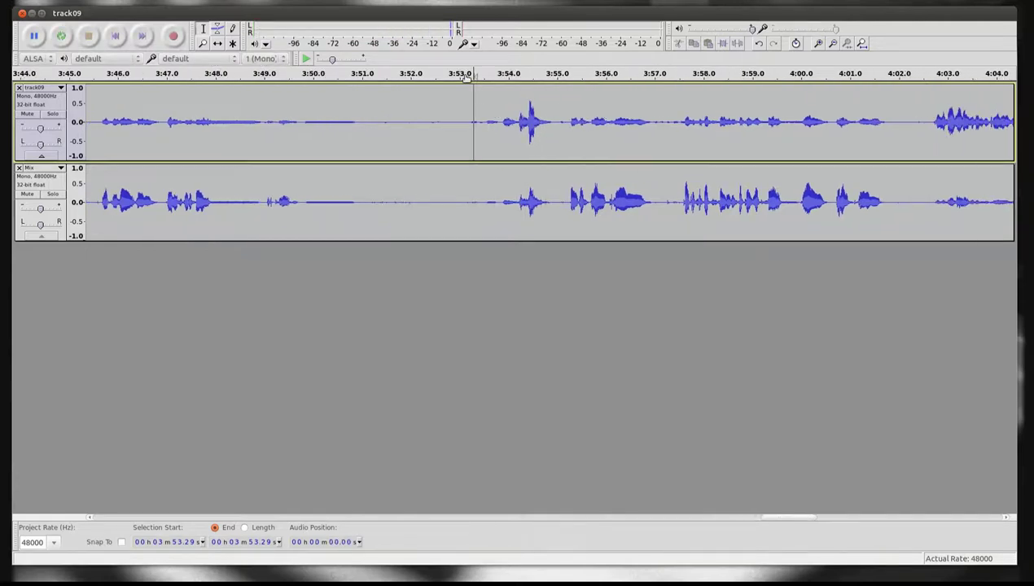
{"action": "scroll", "coordinate": [538, 118], "scroll_direction": "up", "scroll_amount": 1}
{"action": "left_click", "coordinate": [218, 27]}
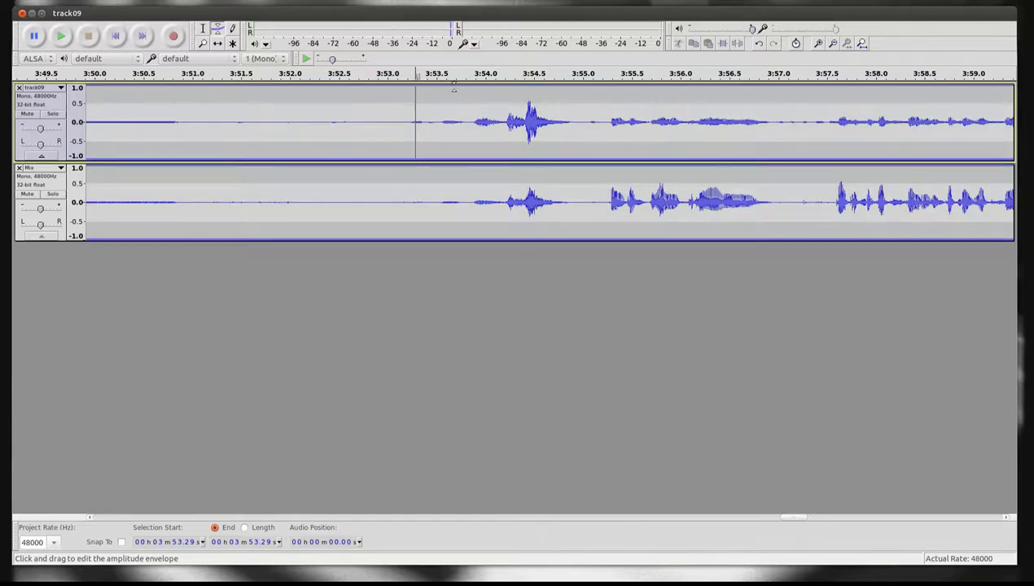
{"action": "left_click", "coordinate": [467, 90]}
{"action": "left_click_drag", "start_coordinate": [532, 91], "coordinate": [554, 105]}
{"action": "left_click", "coordinate": [467, 166]}
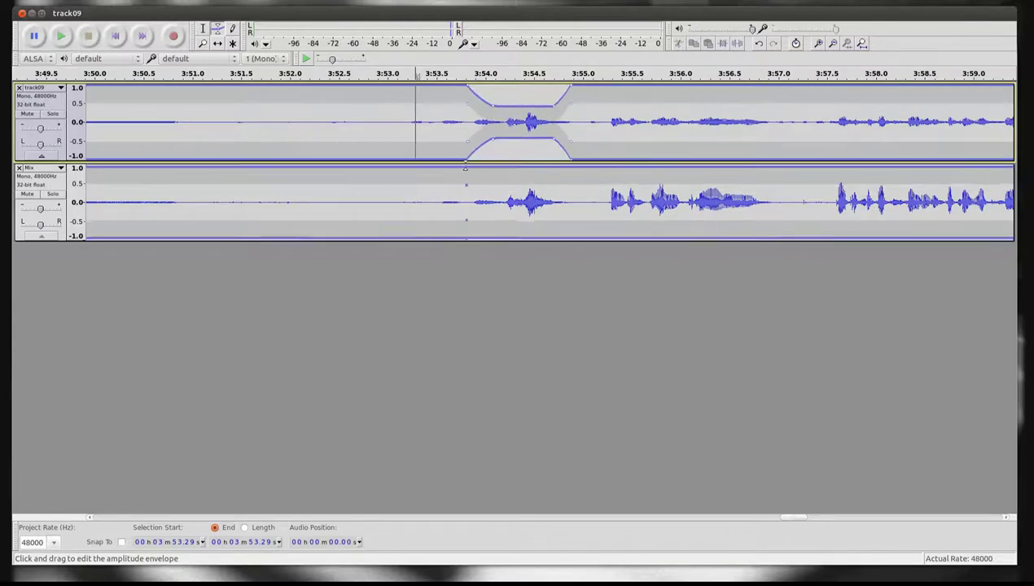
{"action": "left_click_drag", "start_coordinate": [512, 166], "coordinate": [572, 160]}
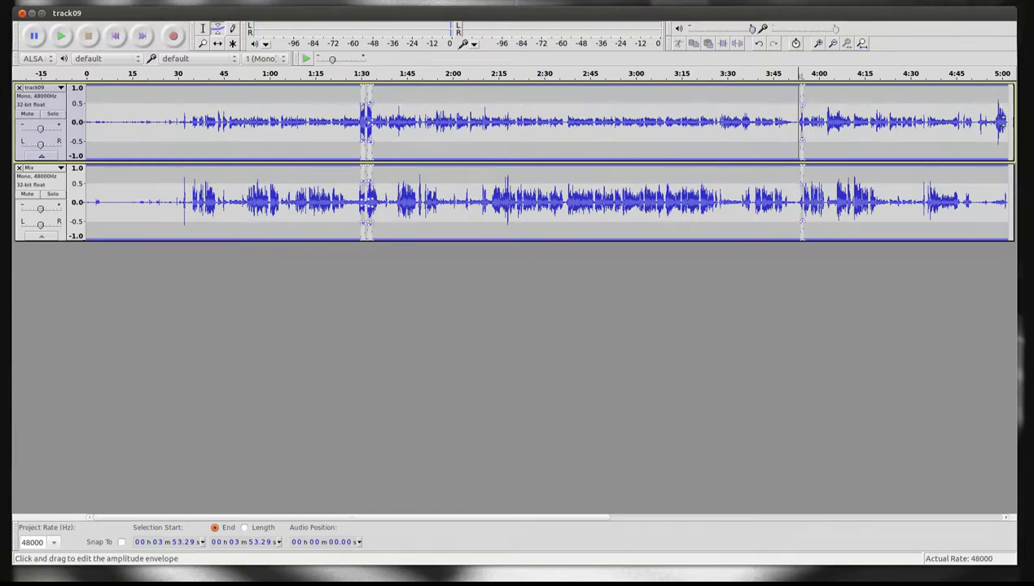
Step: Try to listen to the loud passage near 4:59 at the end of track09
{"action": "scroll", "coordinate": [1000, 130], "scroll_direction": "up", "scroll_amount": 3}
{"action": "scroll", "coordinate": [977, 134], "scroll_direction": "left", "scroll_amount": 8}
{"action": "scroll", "coordinate": [948, 137], "scroll_direction": "right", "scroll_amount": 16}
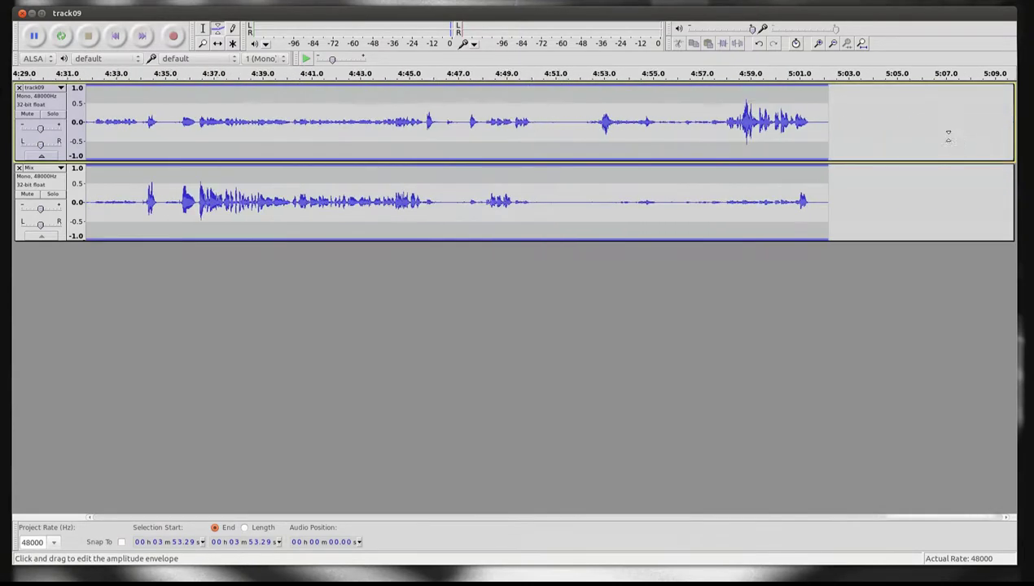
{"action": "scroll", "coordinate": [948, 137], "scroll_direction": "right", "scroll_amount": 1}
{"action": "left_click", "coordinate": [655, 125]}
{"action": "key", "text": "space"}
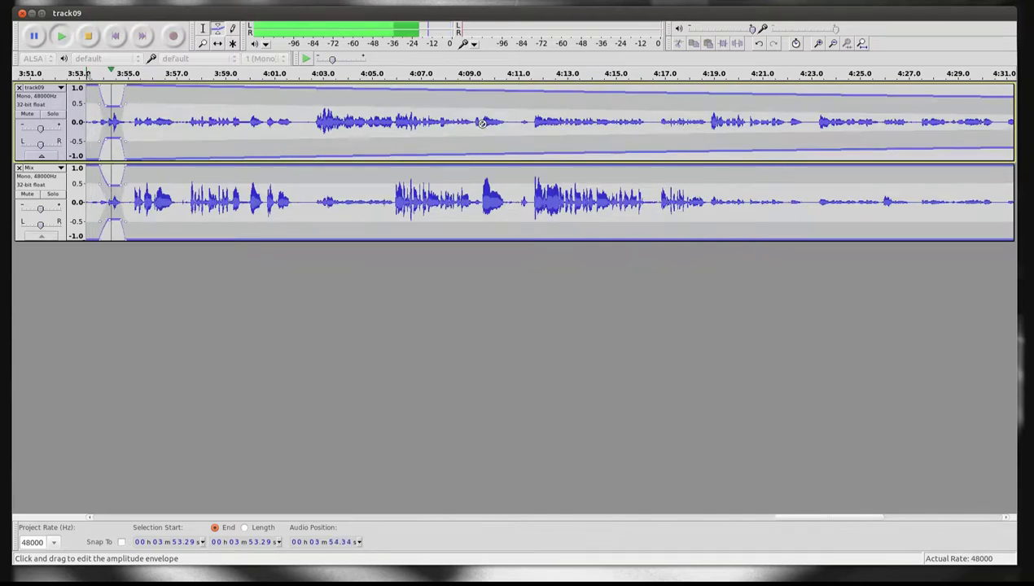
{"action": "key", "text": "space"}
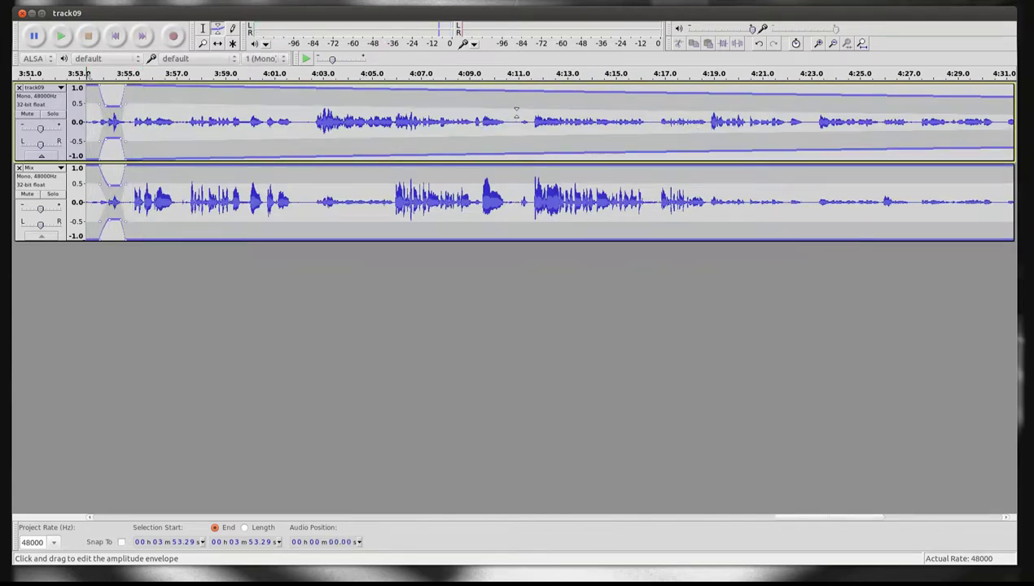
Step: Find the loud passage near 4:59 at the end of track09 and listen to it from about 4:57.1
{"action": "left_click", "coordinate": [203, 29]}
{"action": "scroll", "coordinate": [622, 136], "scroll_direction": "right", "scroll_amount": 1}
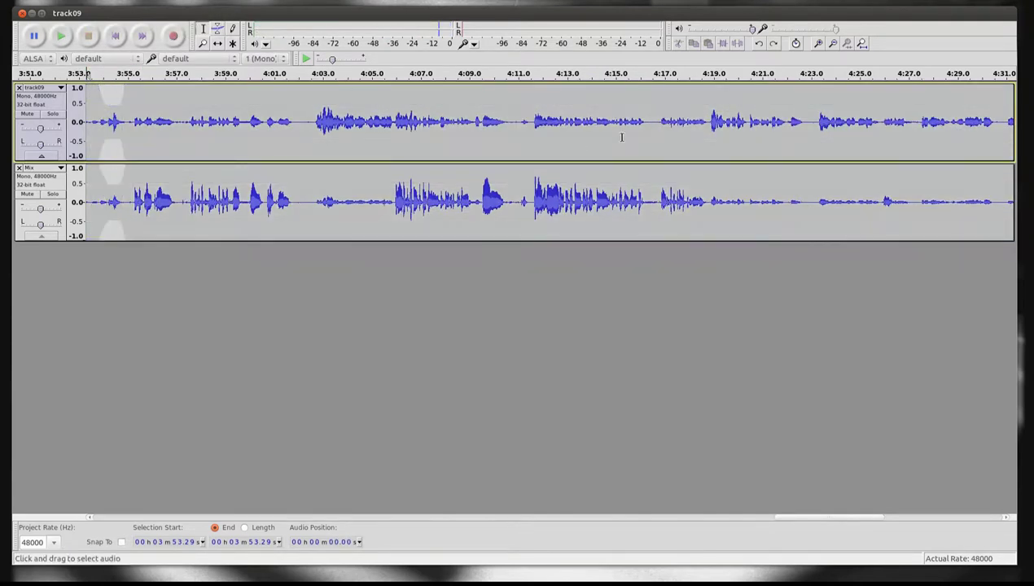
{"action": "scroll", "coordinate": [744, 150], "scroll_direction": "right", "scroll_amount": 15}
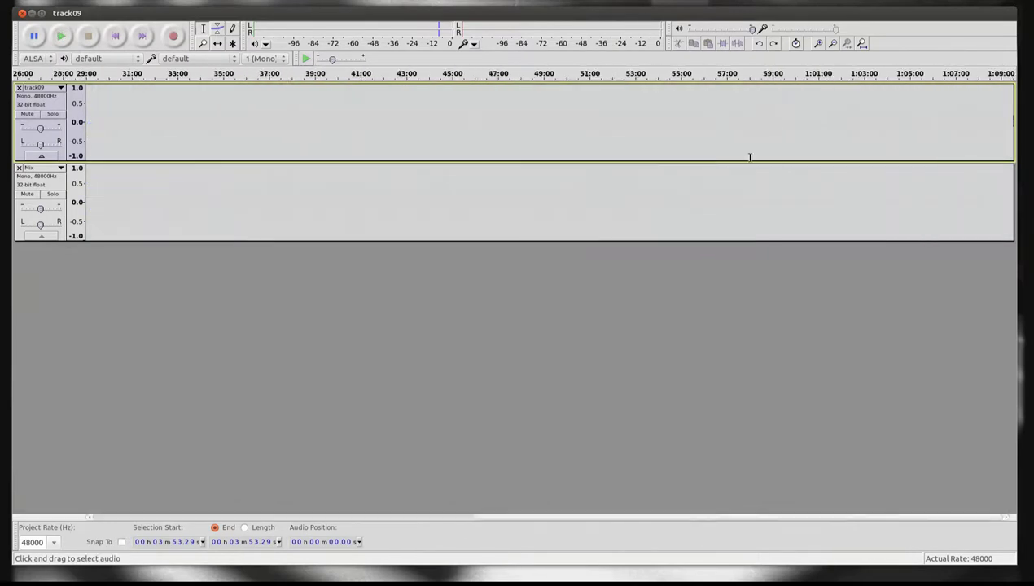
{"action": "scroll", "coordinate": [315, 157], "scroll_direction": "down", "scroll_amount": 2, "text": "ctrl"}
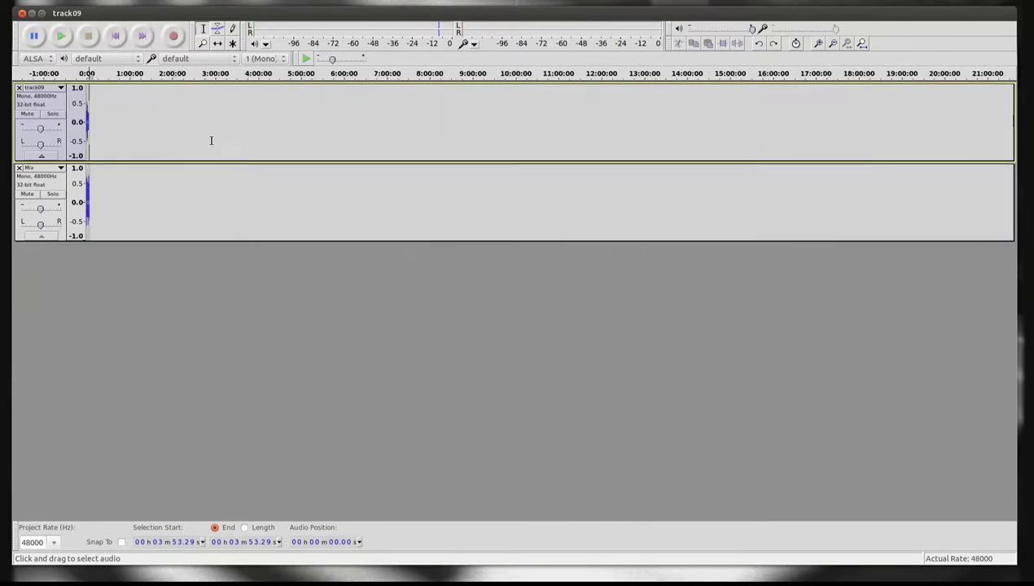
{"action": "left_click", "coordinate": [861, 43]}
{"action": "scroll", "coordinate": [1007, 132], "scroll_direction": "up", "scroll_amount": 6, "text": "ctrl"}
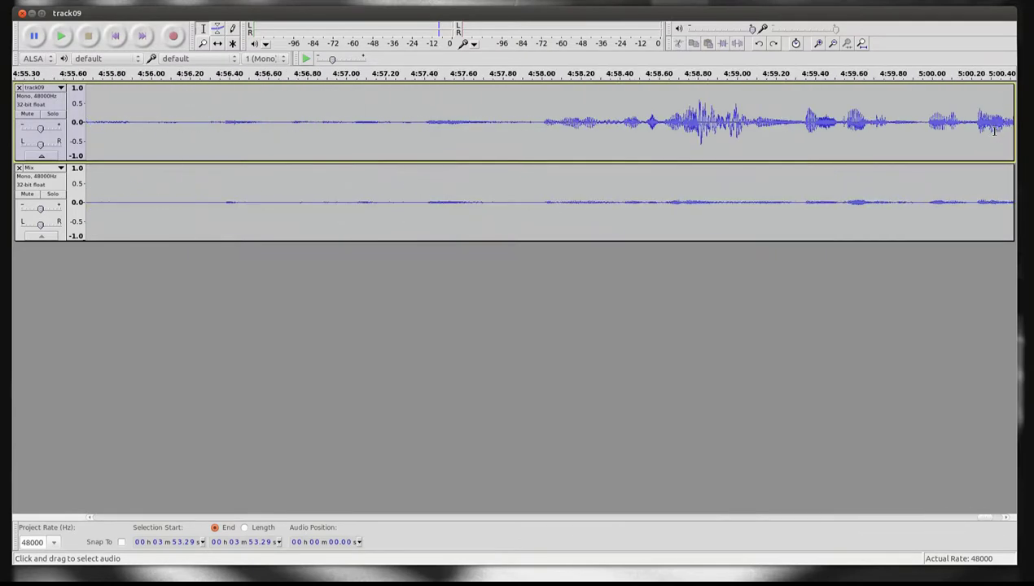
{"action": "scroll", "coordinate": [747, 130], "scroll_direction": "right", "scroll_amount": 8}
{"action": "scroll", "coordinate": [745, 129], "scroll_direction": "down", "scroll_amount": 2, "text": "ctrl"}
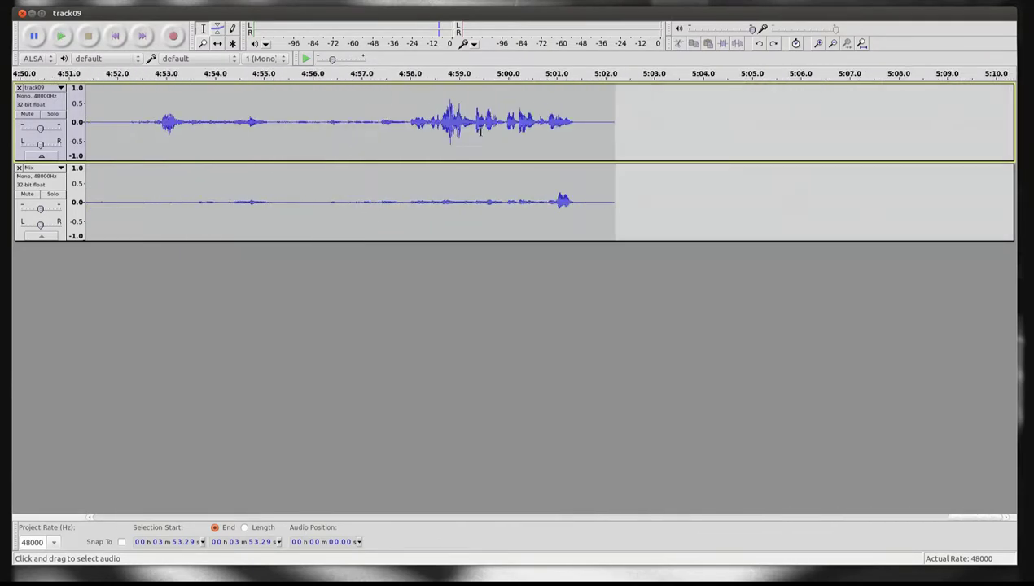
{"action": "left_click", "coordinate": [369, 122]}
{"action": "key", "text": "space"}
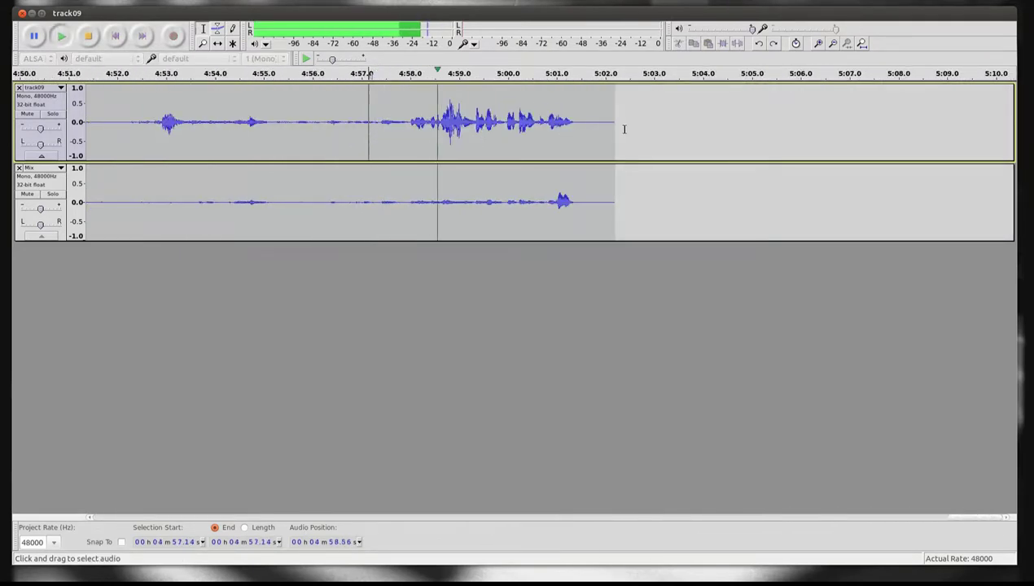
{"action": "key", "text": "space"}
Step: Mark track09 from about 4:51.3 to its end and lower its amplitude envelope over that stretch to about 0.3
{"action": "left_click", "coordinate": [861, 46]}
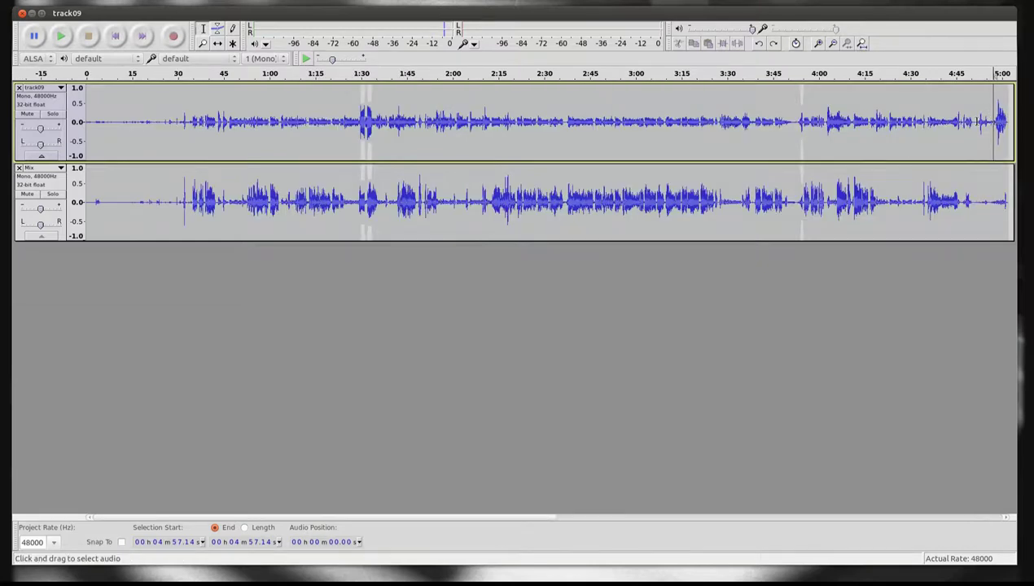
{"action": "left_click_drag", "start_coordinate": [976, 122], "coordinate": [1008, 122]}
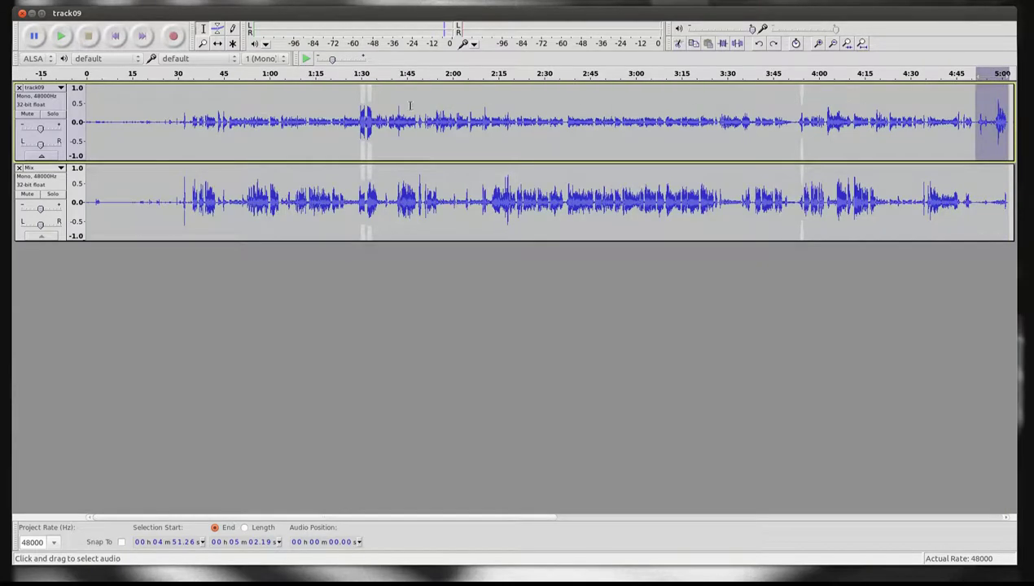
{"action": "left_click", "coordinate": [217, 29]}
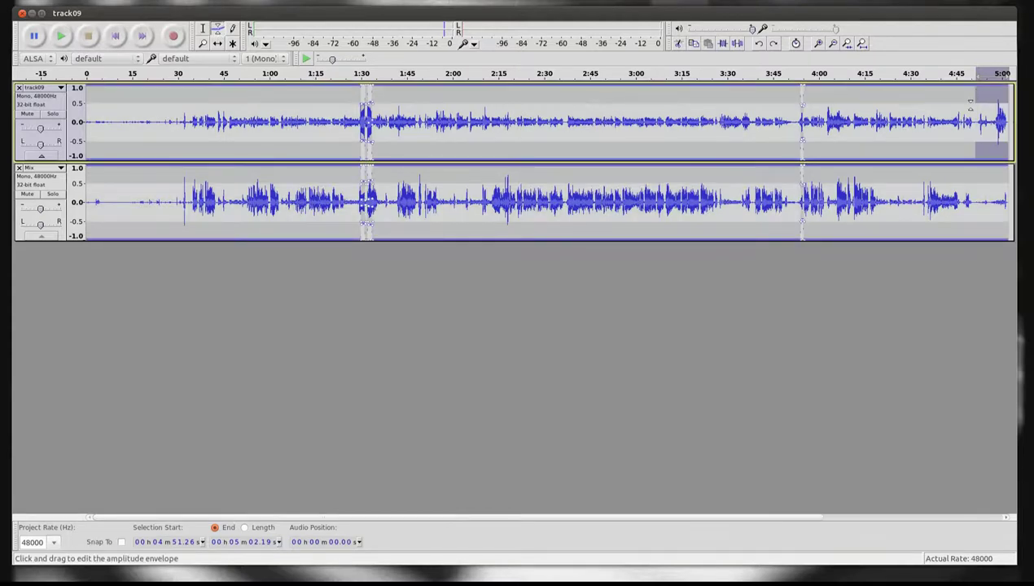
{"action": "scroll", "coordinate": [991, 120], "scroll_direction": "up", "scroll_amount": 4}
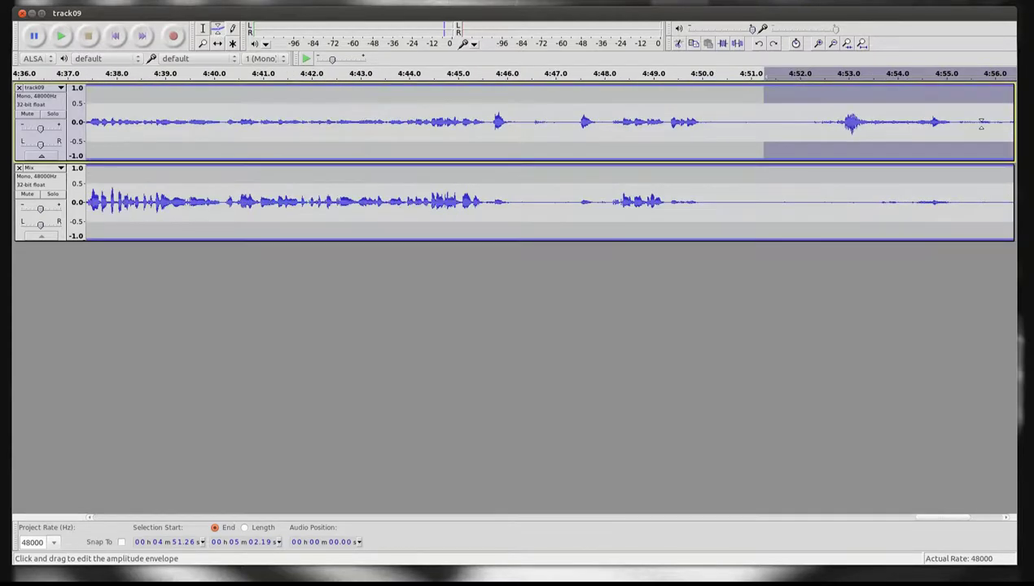
{"action": "left_click", "coordinate": [745, 85]}
{"action": "left_click_drag", "start_coordinate": [762, 88], "coordinate": [767, 110]}
{"action": "left_click", "coordinate": [861, 43]}
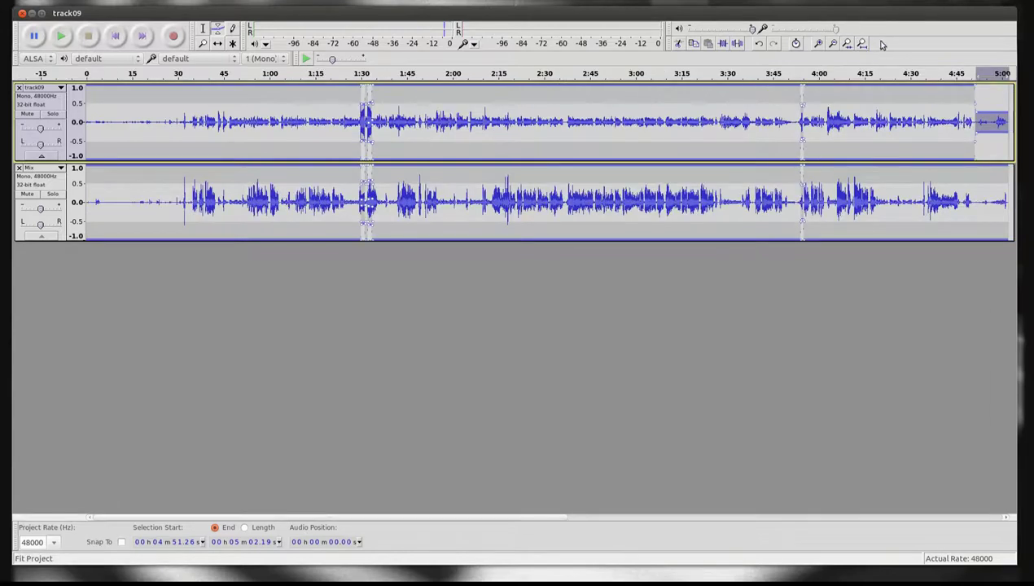
Step: Mix and render track09 and Mix separately so each track's envelope changes are baked into its audio
{"action": "left_click", "coordinate": [203, 28]}
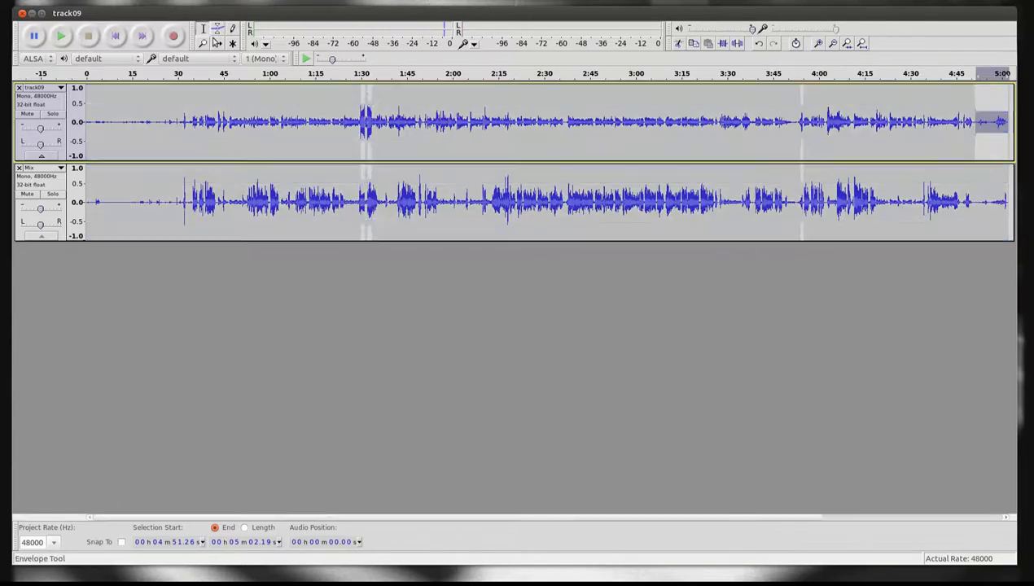
{"action": "left_click", "coordinate": [337, 133]}
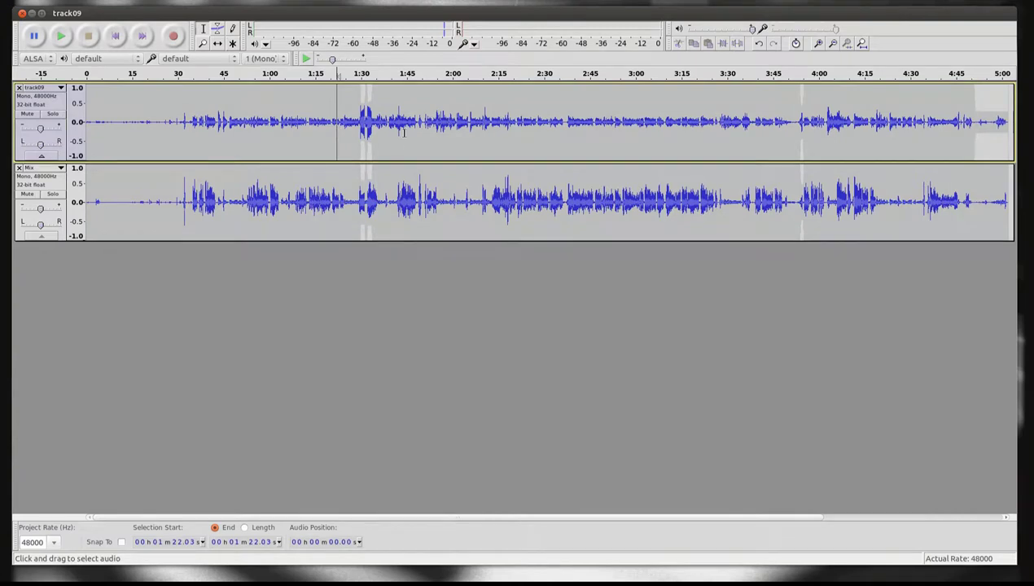
{"action": "left_click", "coordinate": [52, 106]}
{"action": "left_click", "coordinate": [159, 0]}
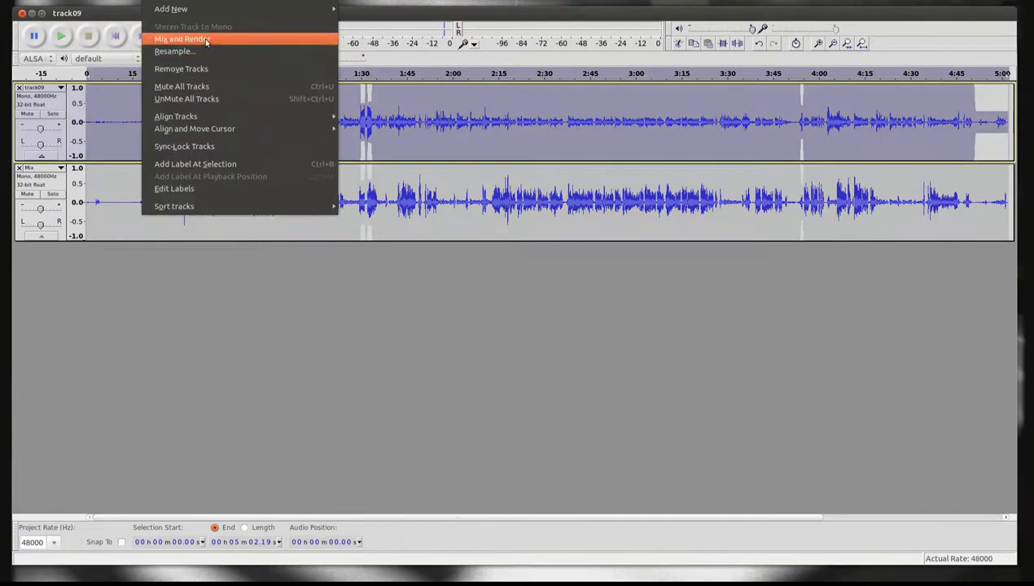
{"action": "left_click", "coordinate": [206, 40]}
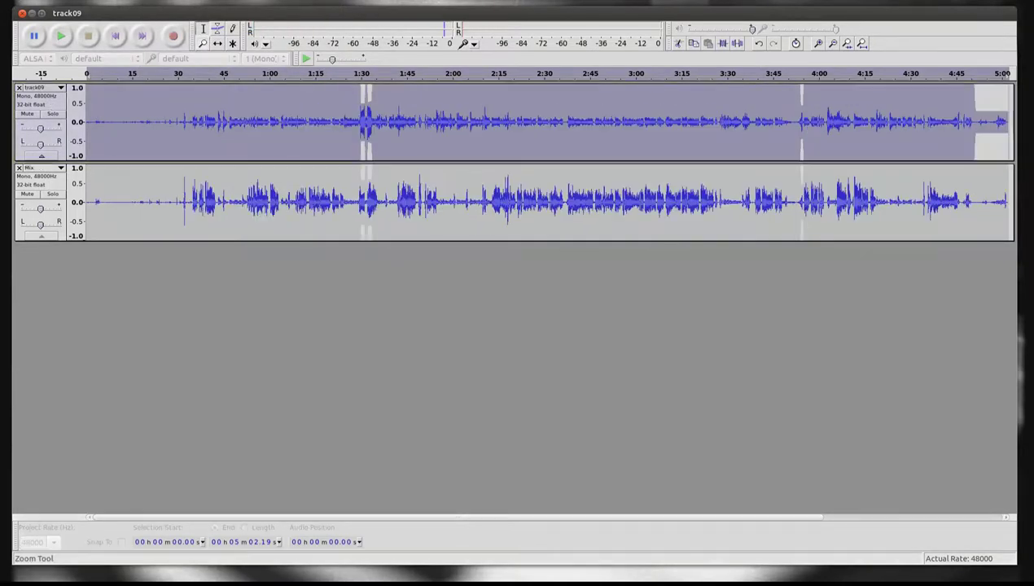
{"action": "left_click", "coordinate": [158, 1]}
{"action": "left_click", "coordinate": [167, 43]}
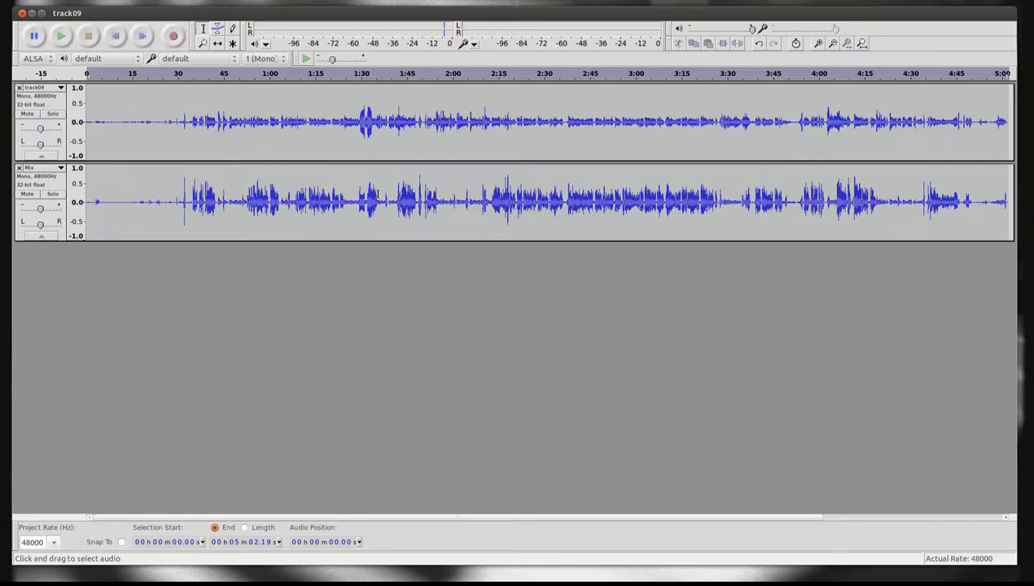
Step: Normalize the full length of both track09 and Mix
{"action": "left_click", "coordinate": [51, 138]}
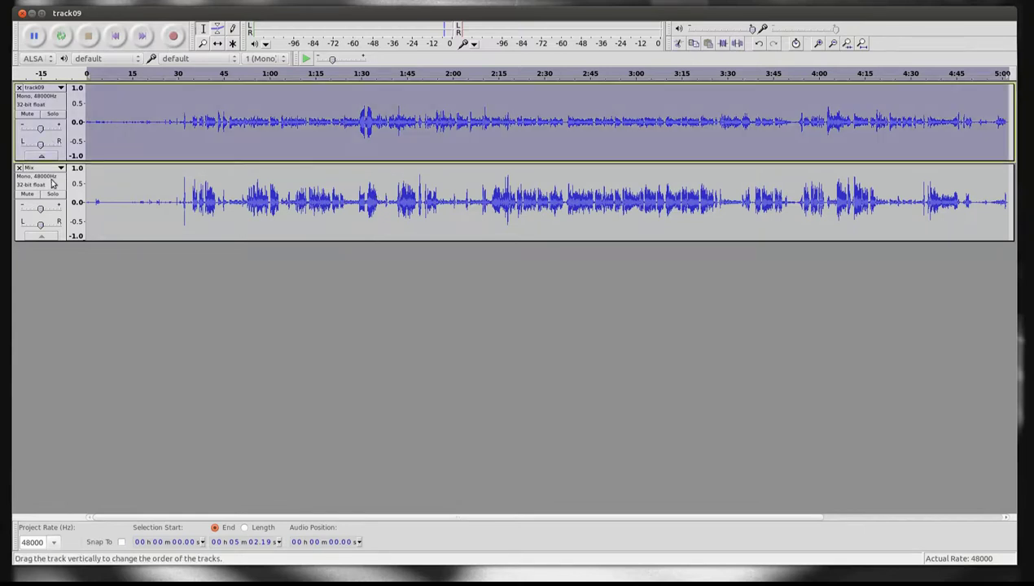
{"action": "left_click", "coordinate": [52, 177], "text": "shift"}
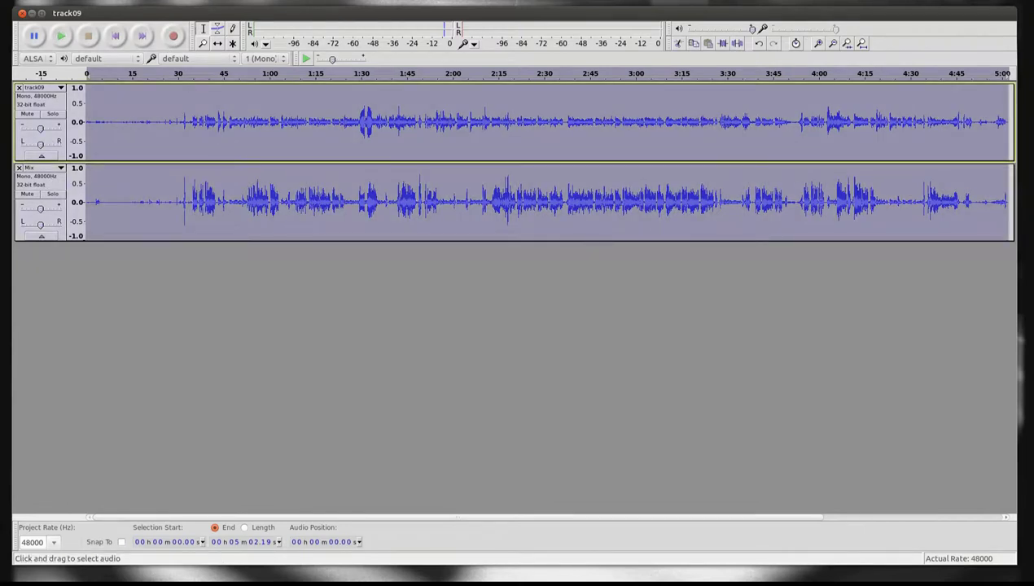
{"action": "left_click", "coordinate": [224, 2]}
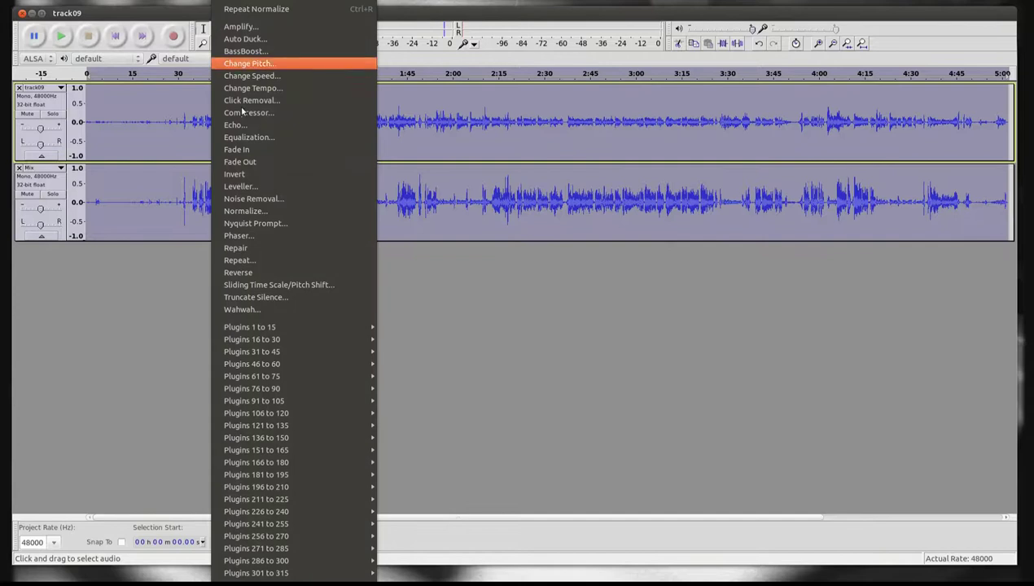
{"action": "left_click", "coordinate": [267, 211]}
{"action": "left_click", "coordinate": [574, 335]}
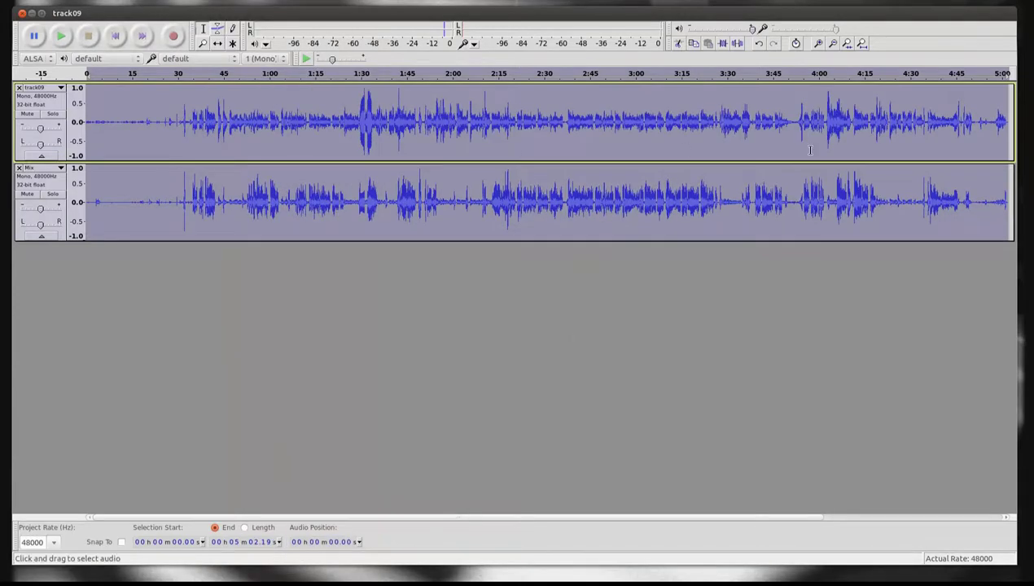
Step: Compress both tracks from about 30.7 s to the end with threshold -24 dB, noise floor -50 dB, ratio 2:1, attack 0.2 s and make-up gain
{"action": "left_click", "coordinate": [189, 122]}
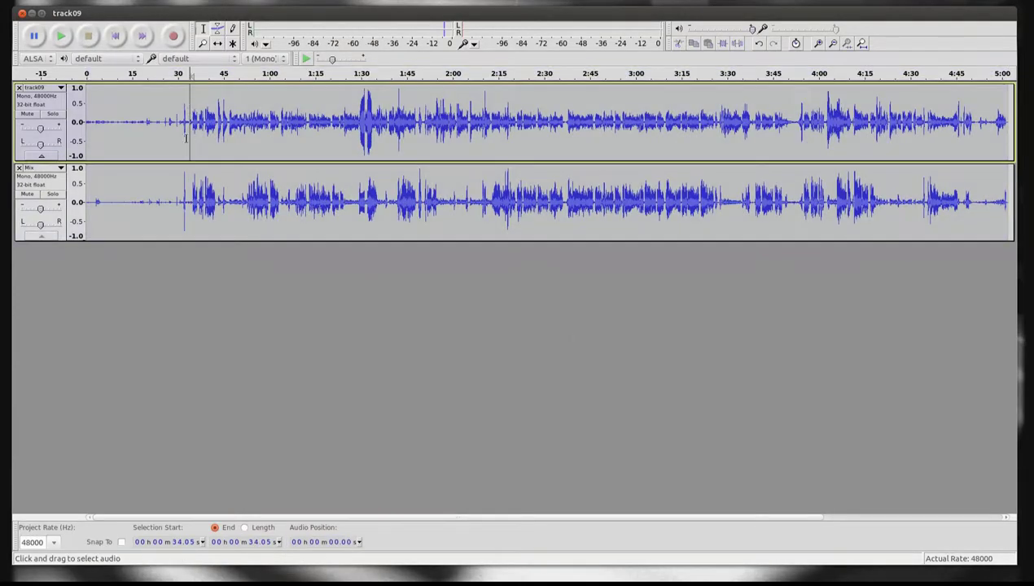
{"action": "left_click_drag", "start_coordinate": [179, 122], "coordinate": [1008, 189]}
{"action": "left_click", "coordinate": [224, 1]}
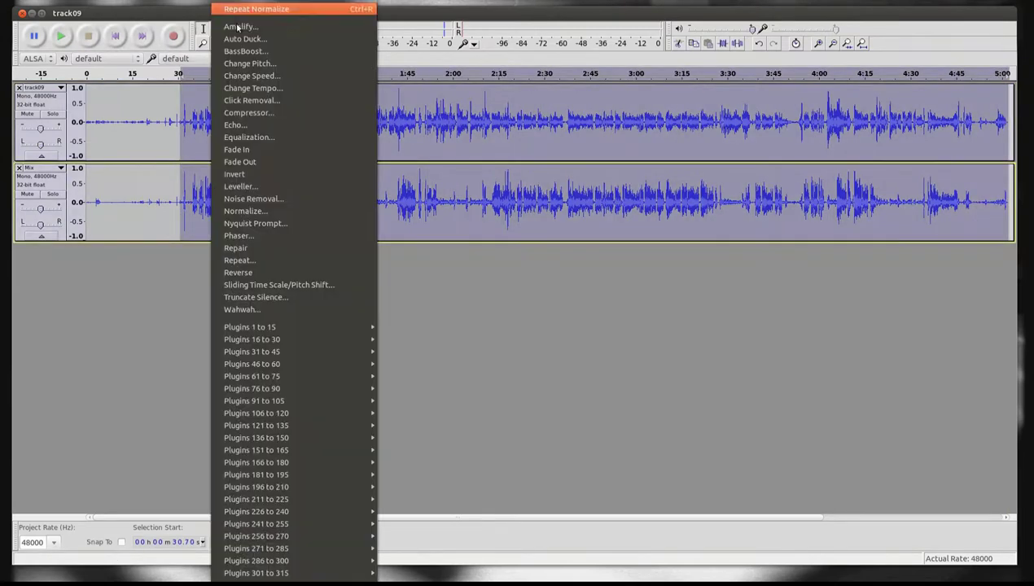
{"action": "left_click", "coordinate": [263, 117]}
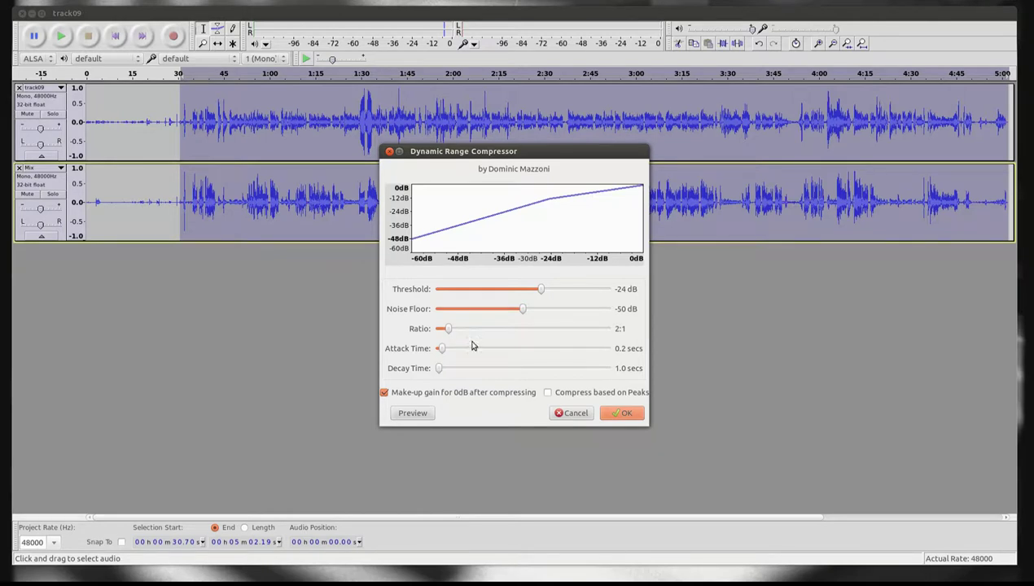
{"action": "left_click", "coordinate": [620, 413]}
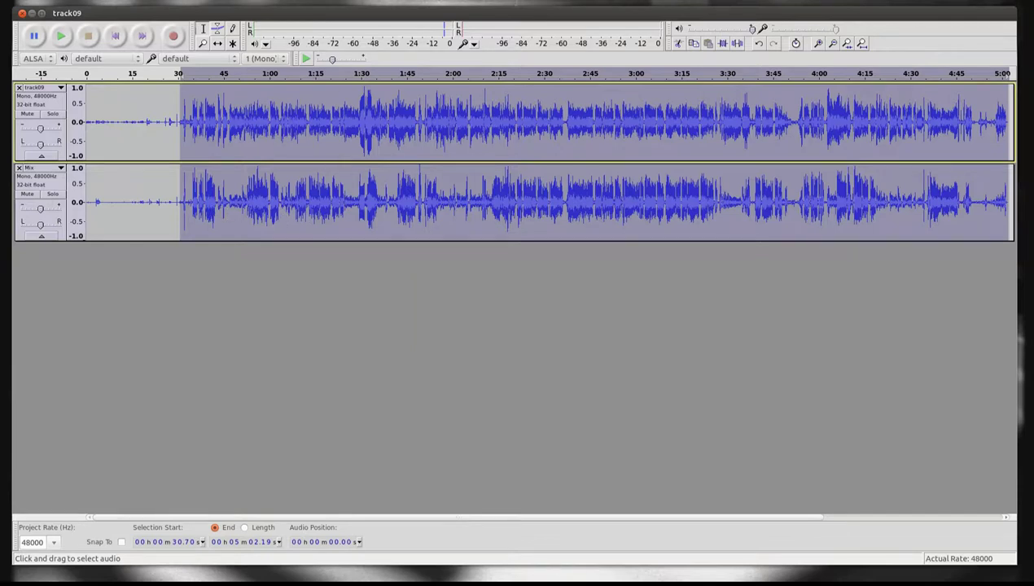
Step: Normalize the compressed section of both tracks to a maximum amplitude of -1.0 dB
{"action": "left_click", "coordinate": [159, 1]}
{"action": "mouse_move", "coordinate": [227, 1]}
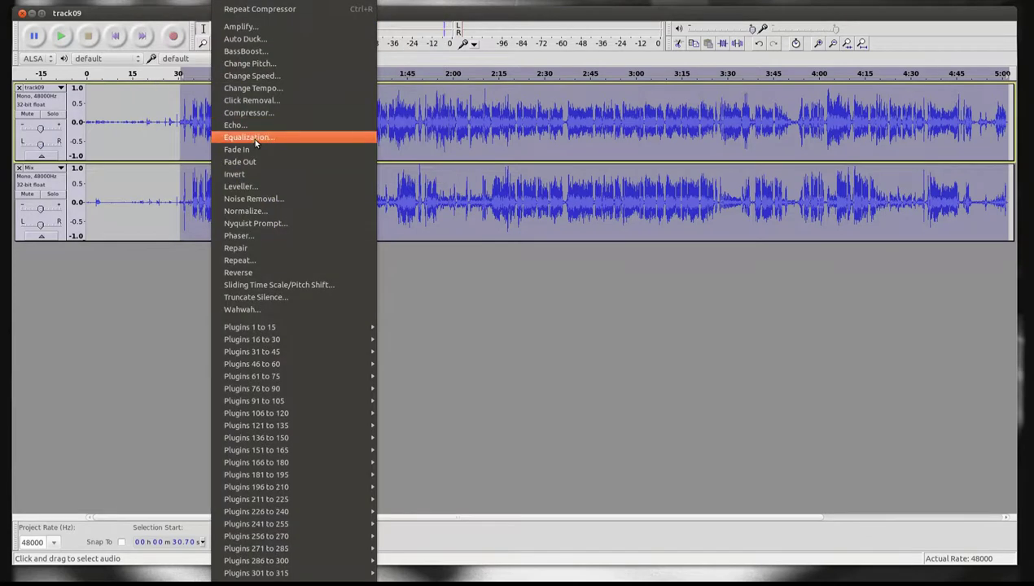
{"action": "left_click", "coordinate": [252, 213]}
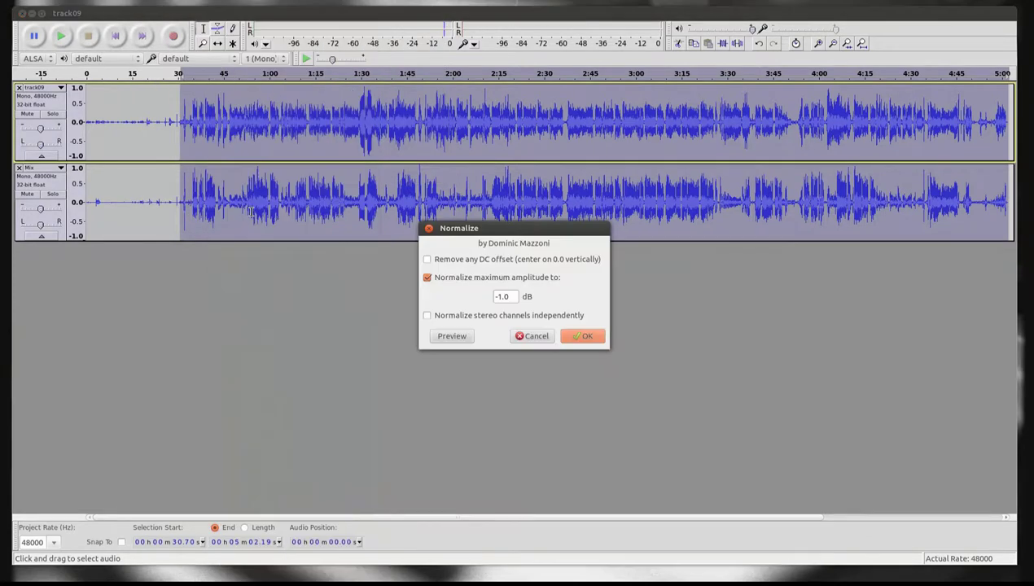
{"action": "left_click", "coordinate": [574, 337]}
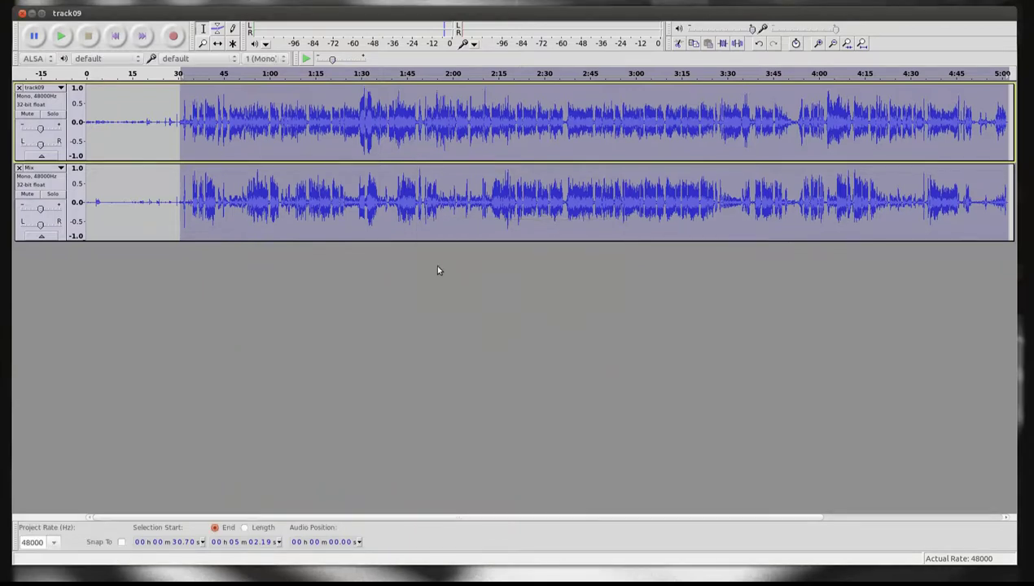
Step: Pan the Mix track slightly to the left channel and track09 slightly to the right channel
{"action": "left_click", "coordinate": [272, 129]}
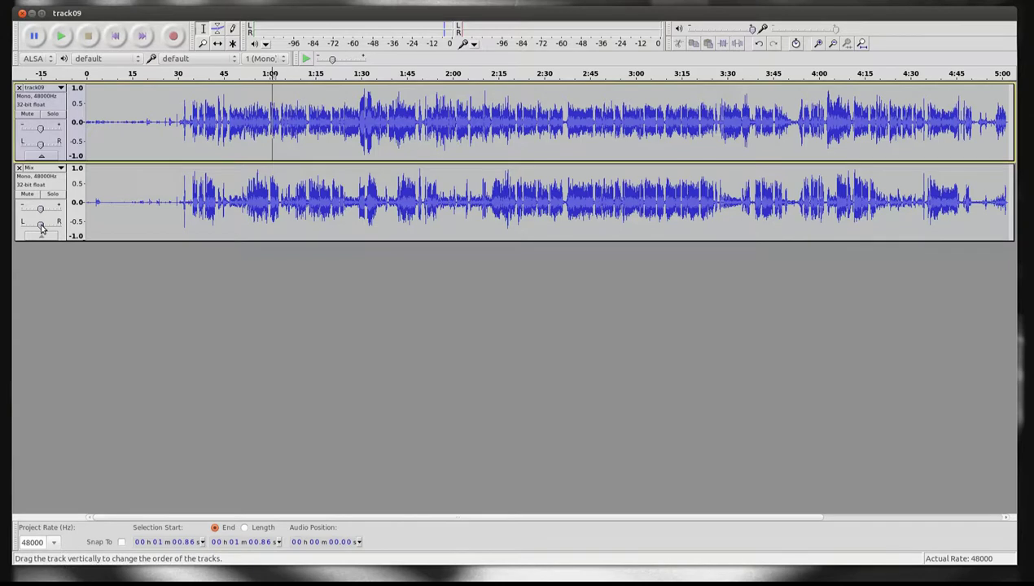
{"action": "left_click_drag", "start_coordinate": [41, 227], "coordinate": [36, 229]}
{"action": "left_click_drag", "start_coordinate": [40, 144], "coordinate": [45, 144]}
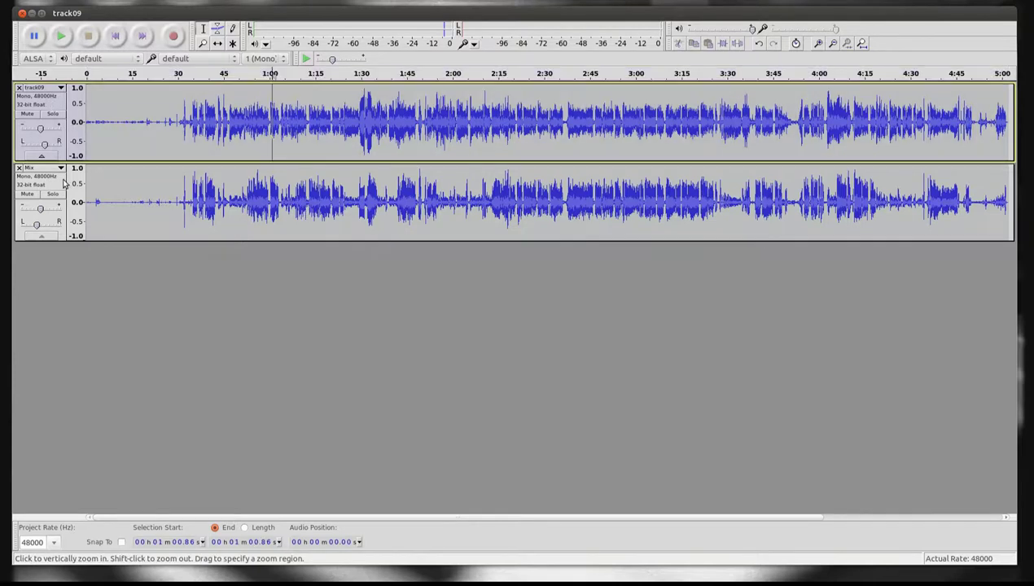
Step: Mix and render the two panned tracks together into a single stereo track
{"action": "key", "text": "ctrl+a"}
{"action": "left_click", "coordinate": [227, 0]}
{"action": "mouse_move", "coordinate": [159, 0]}
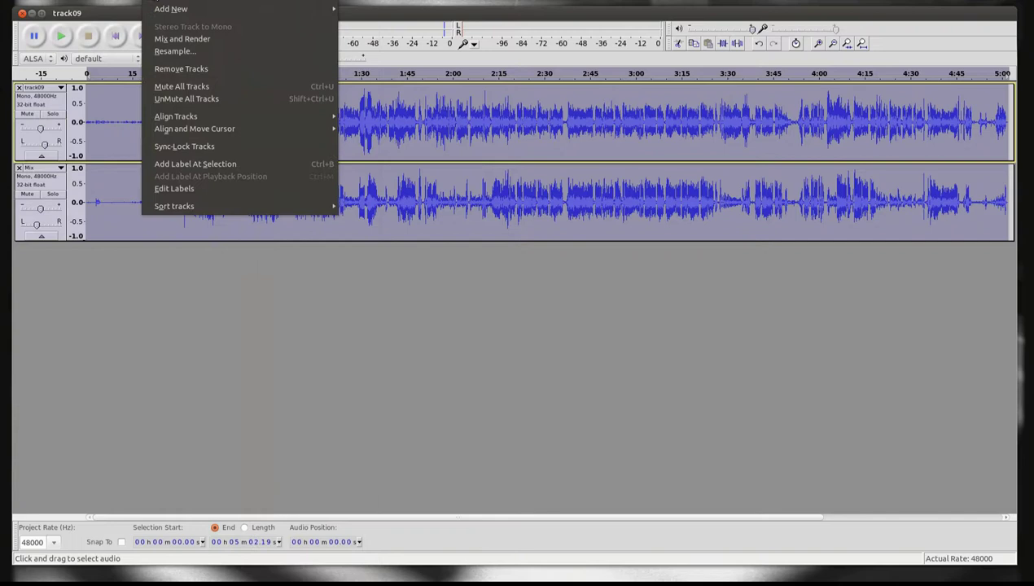
{"action": "left_click", "coordinate": [168, 41]}
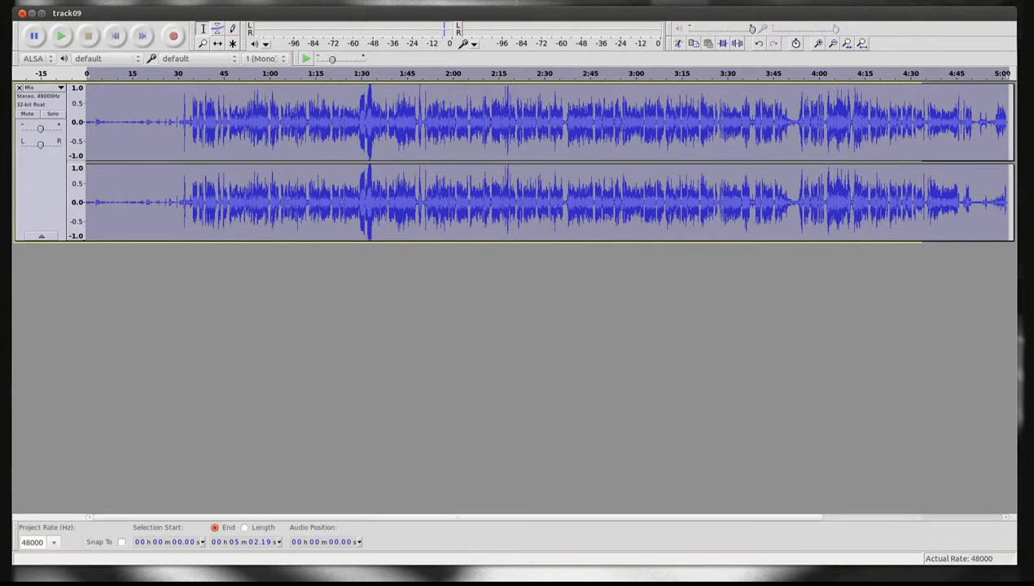
Step: Normalize the whole combined stereo mix and clear the selection
{"action": "left_click", "coordinate": [227, 0]}
{"action": "left_click", "coordinate": [245, 211]}
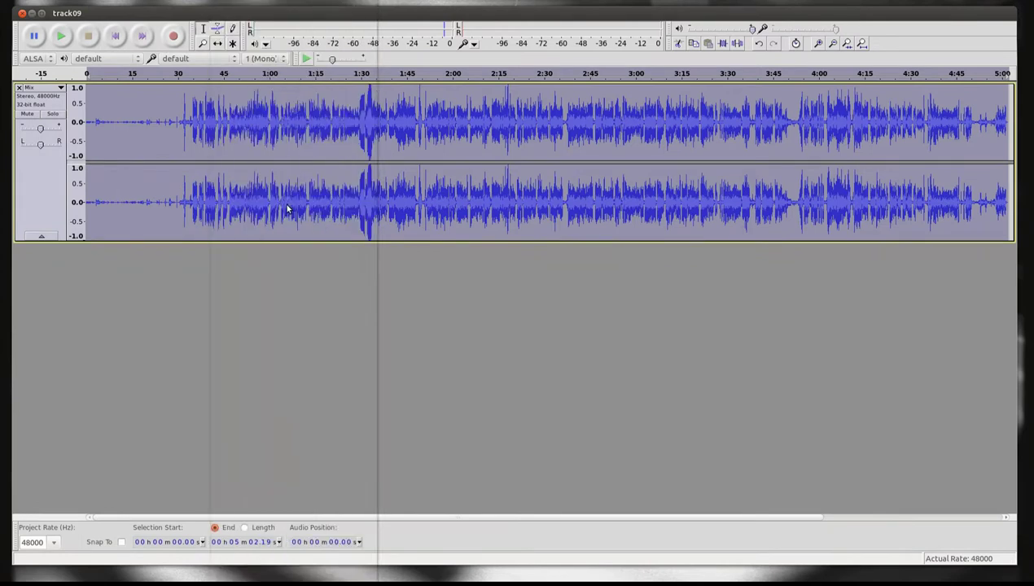
{"action": "left_click", "coordinate": [572, 336]}
{"action": "left_click", "coordinate": [433, 213]}
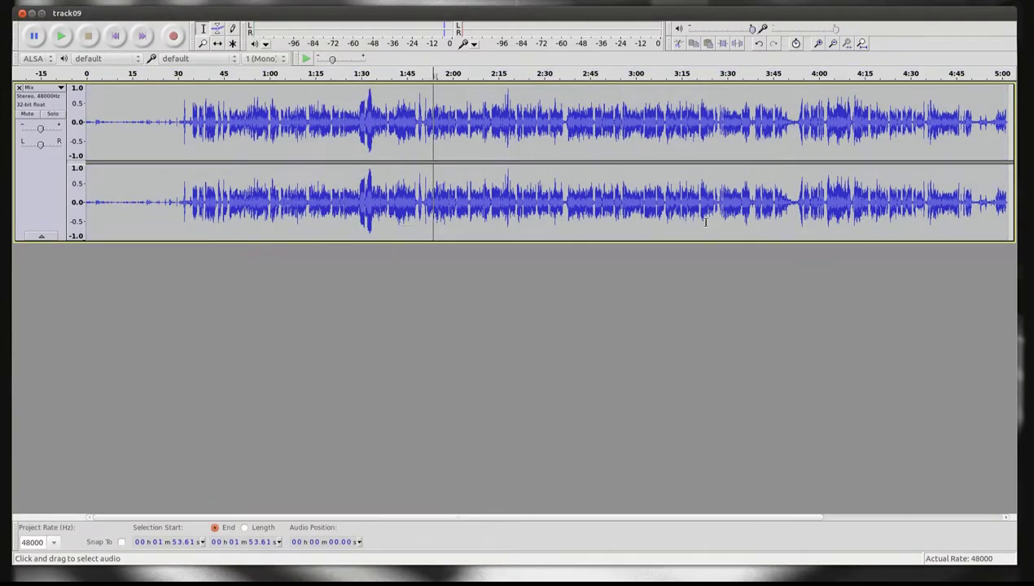
{"action": "left_click", "coordinate": [391, 128]}
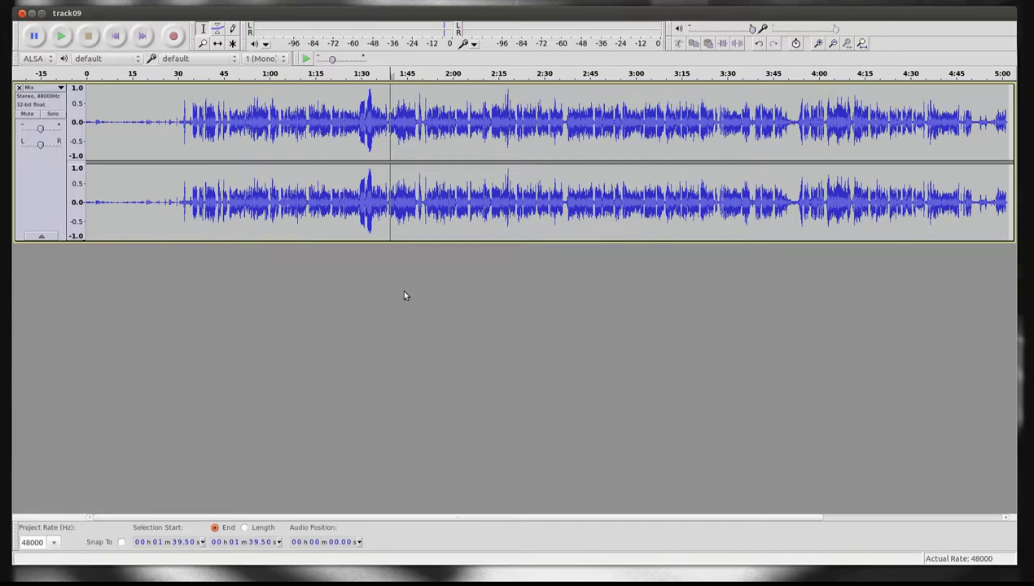
{"action": "left_click", "coordinate": [346, 205]}
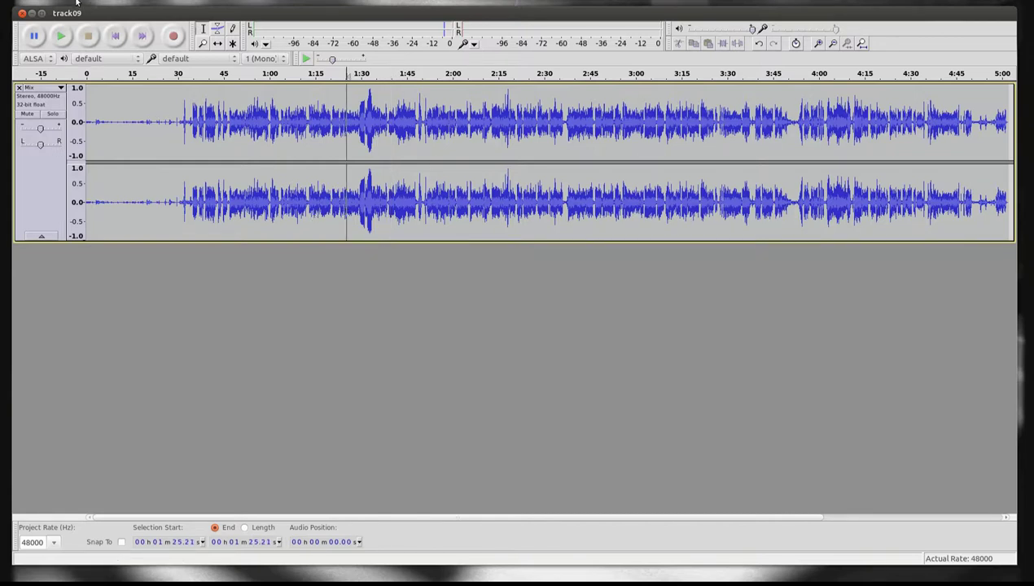
Step: Examine the header and encoding options for an uncompressed export of the stereo mix, and leave without exporting
{"action": "key", "text": "alt+f"}
{"action": "left_click", "coordinate": [88, 136]}
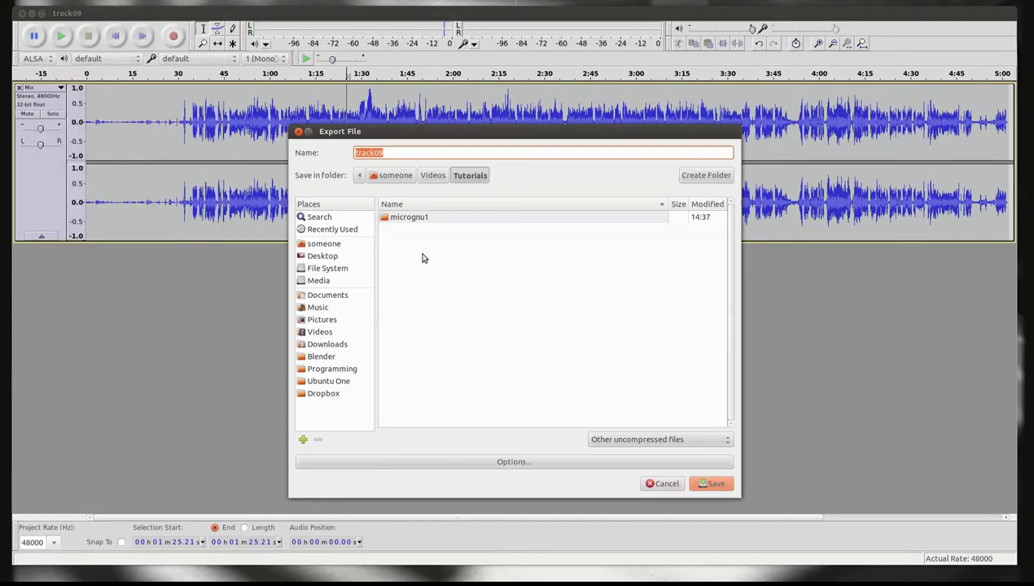
{"action": "left_click", "coordinate": [519, 462]}
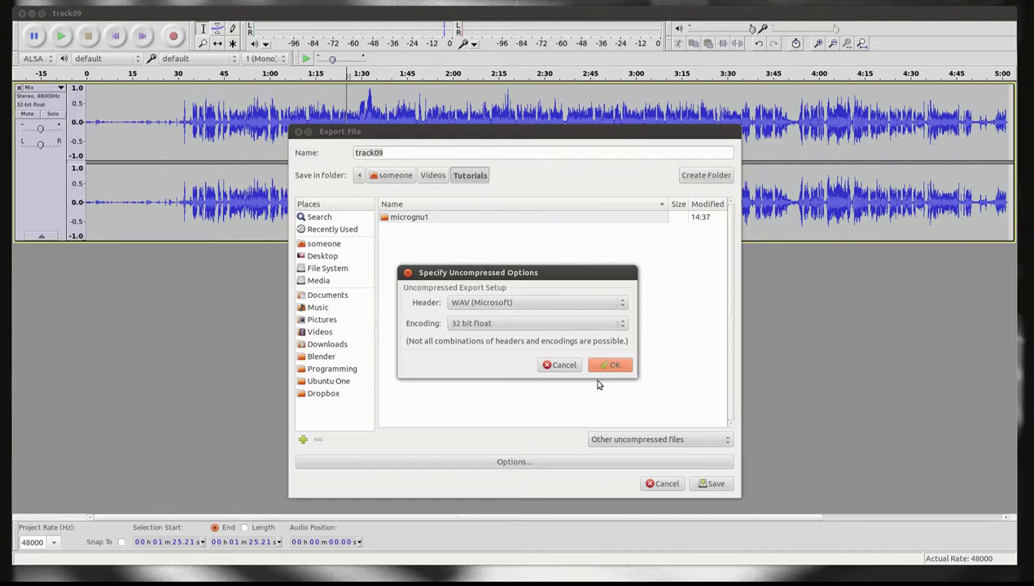
{"action": "left_click", "coordinate": [561, 365]}
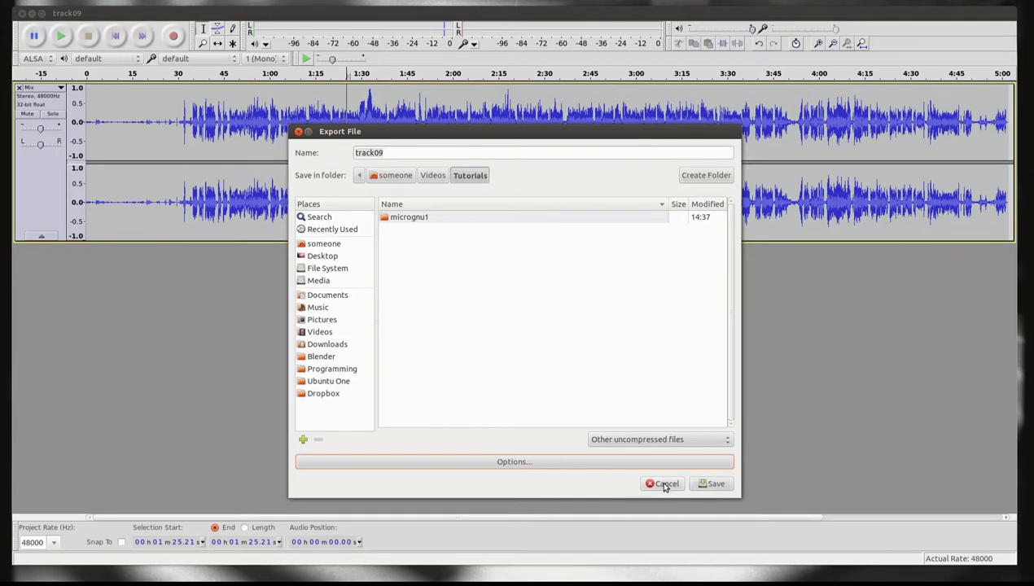
{"action": "left_click", "coordinate": [664, 484]}
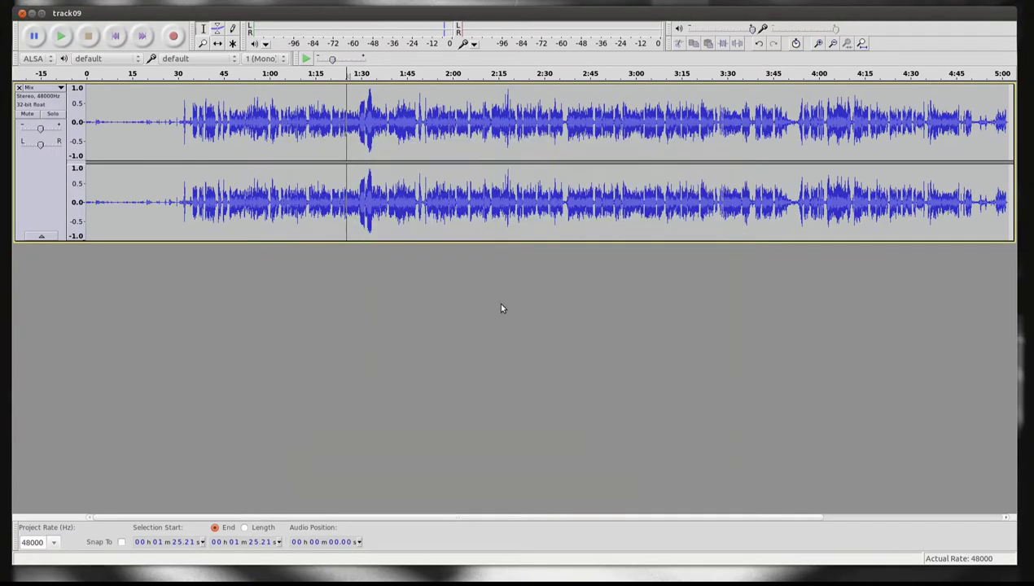
Step: Close the track09 audio project without saving its changes and return to the PROJ183 folder in the file manager
{"action": "left_click", "coordinate": [21, 13]}
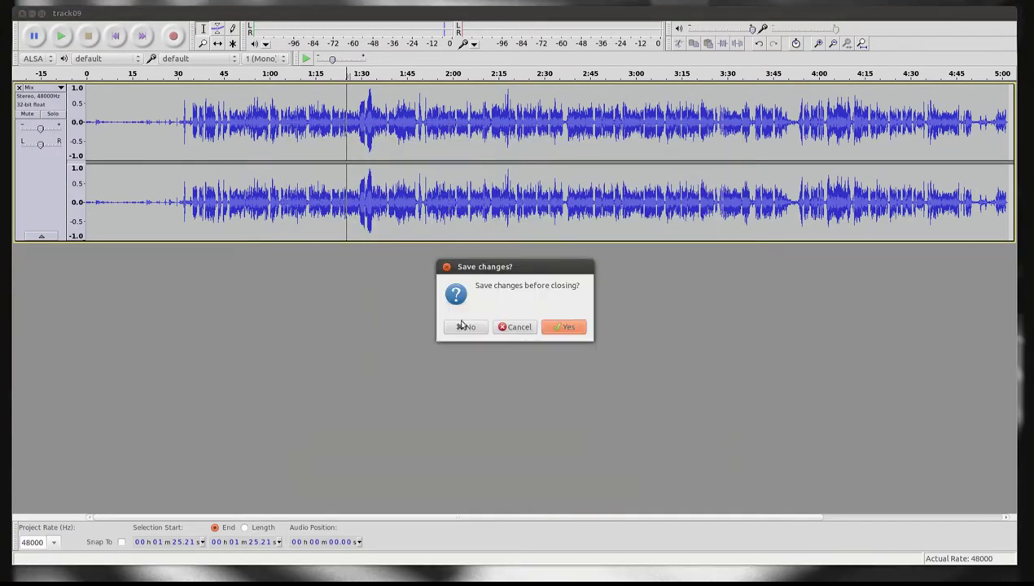
{"action": "left_click", "coordinate": [464, 326]}
{"action": "left_click", "coordinate": [359, 188]}
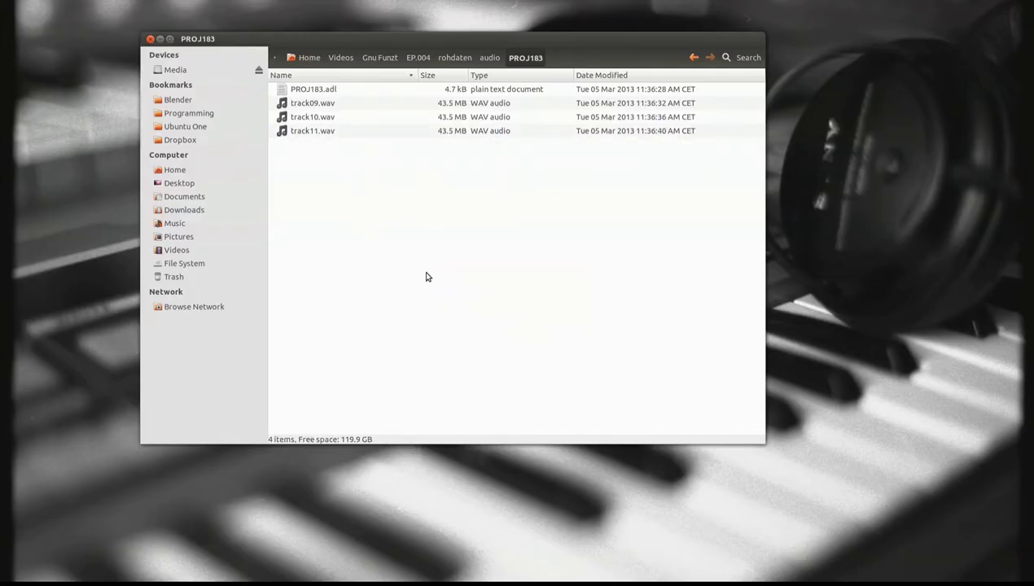